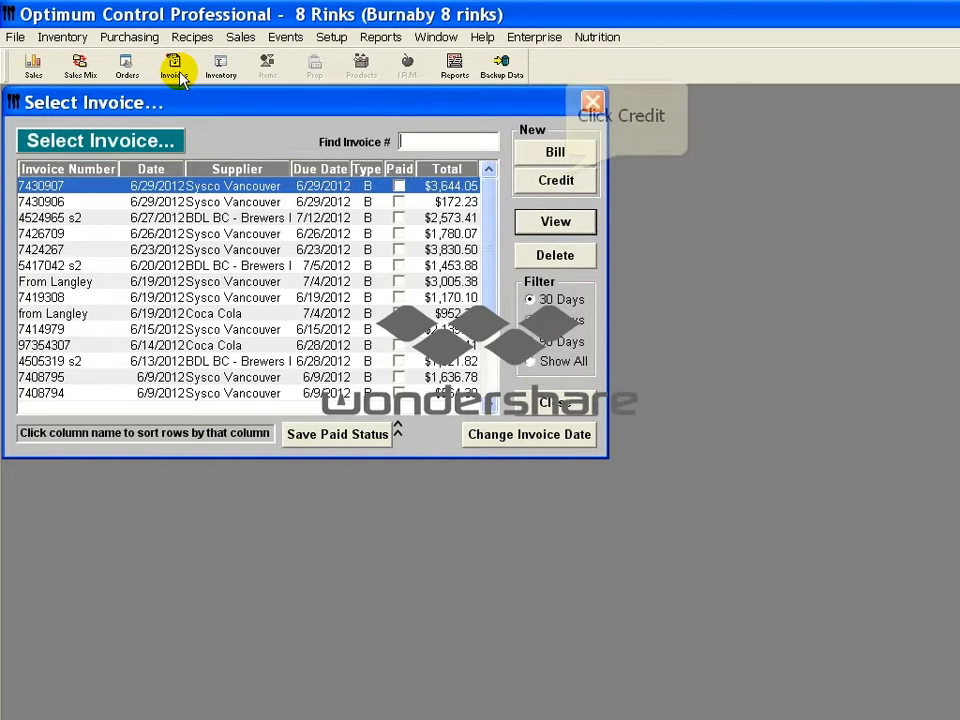
left_click(566, 180)
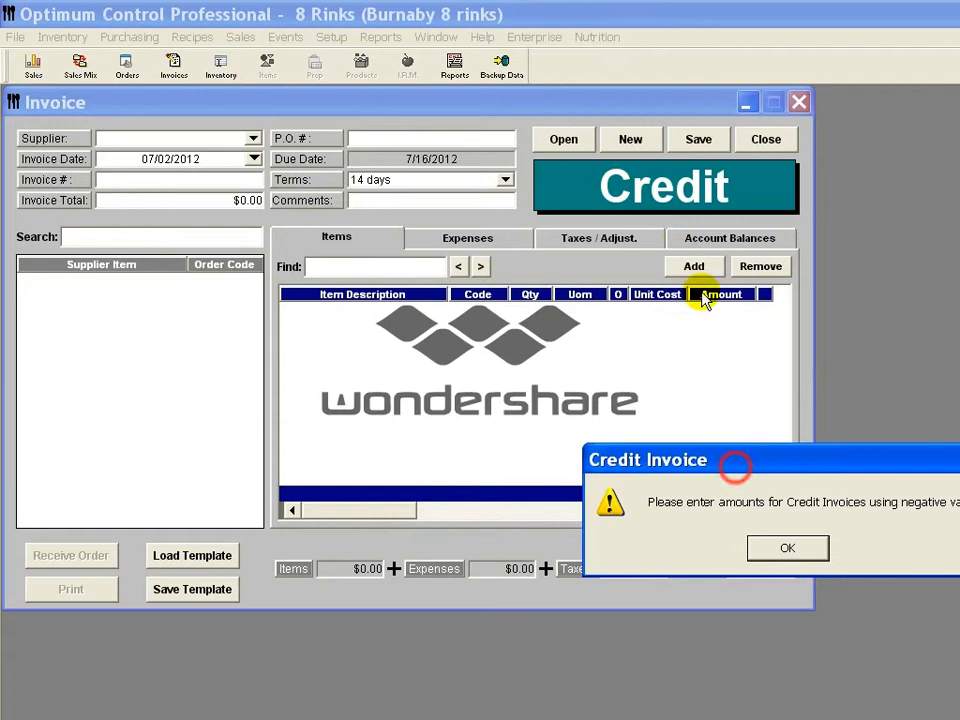
left_click_drag(736, 467, 613, 446)
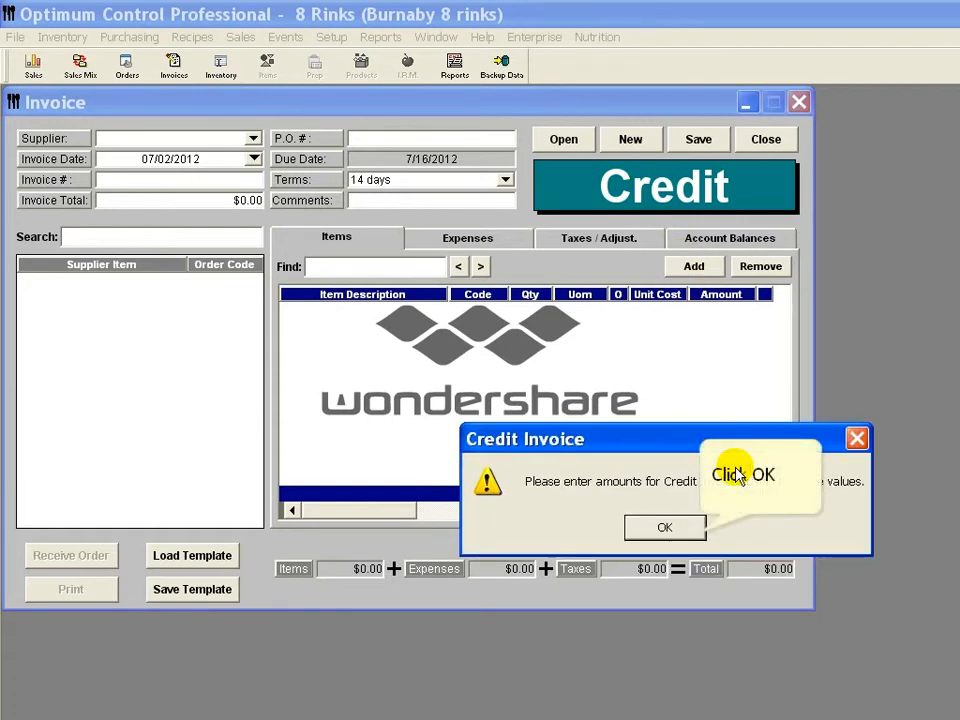
left_click(698, 526)
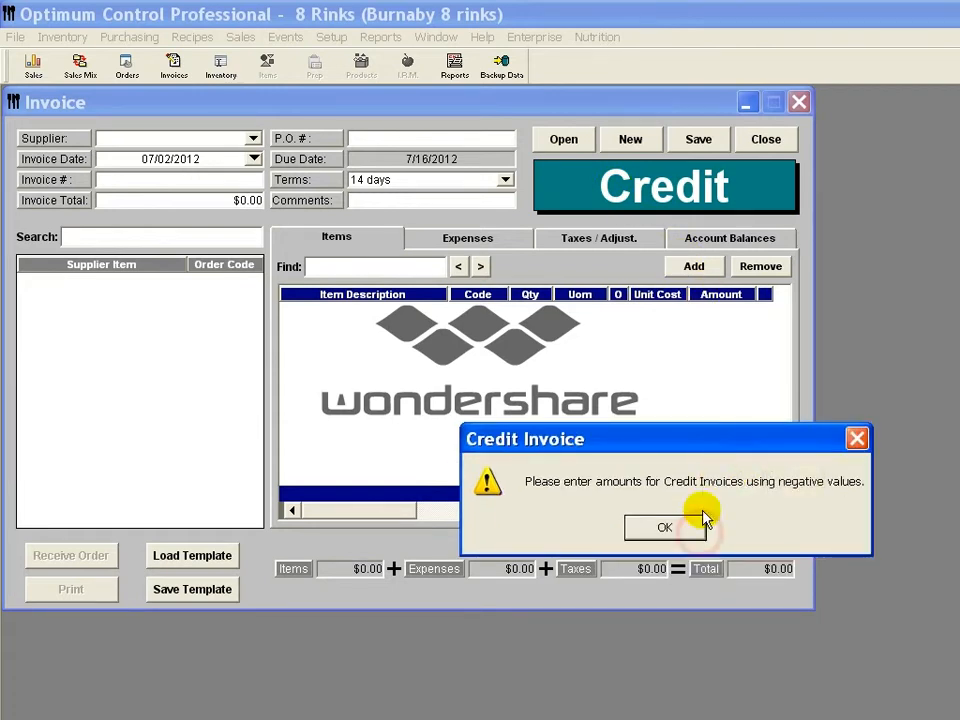
left_click(798, 102)
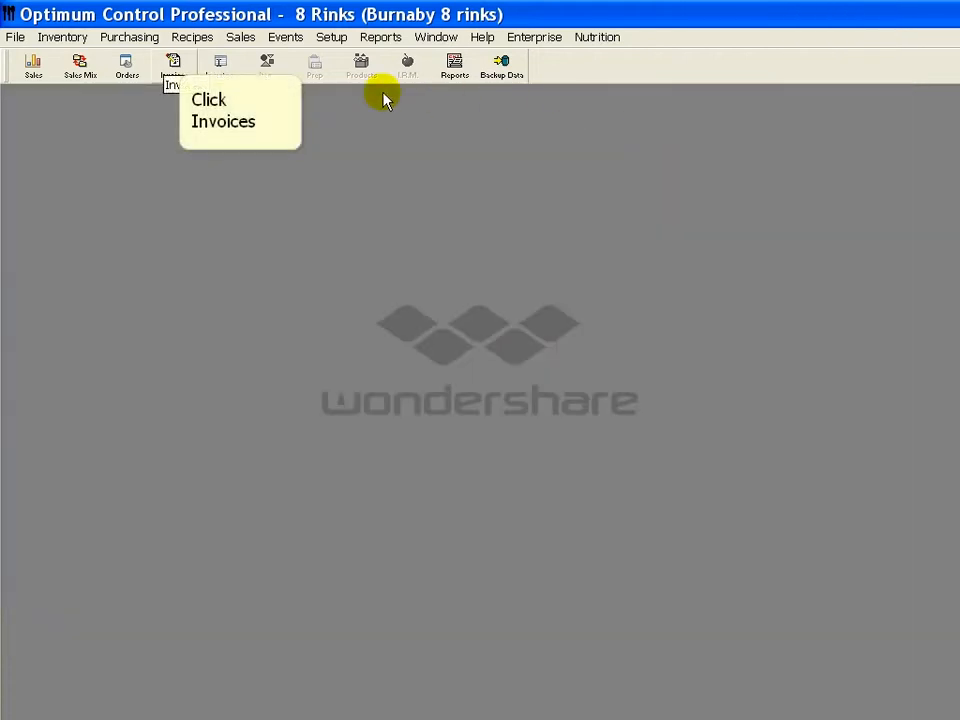
Create a new bill invoice and choose Petty Cash Purchases as its supplier.
left_click(178, 62)
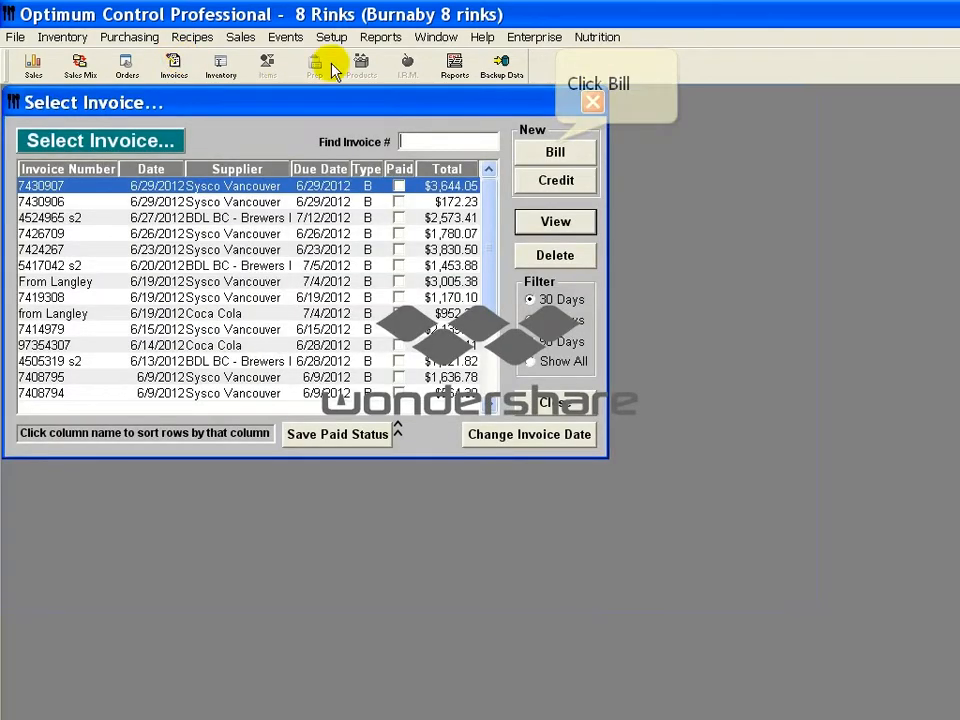
left_click(553, 150)
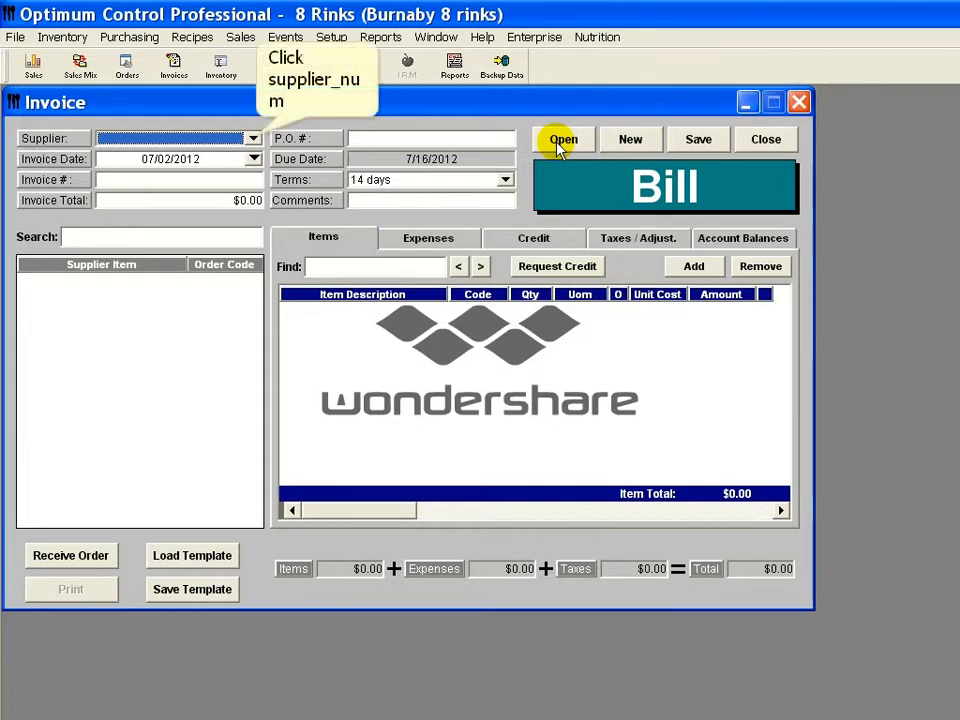
left_click(254, 139)
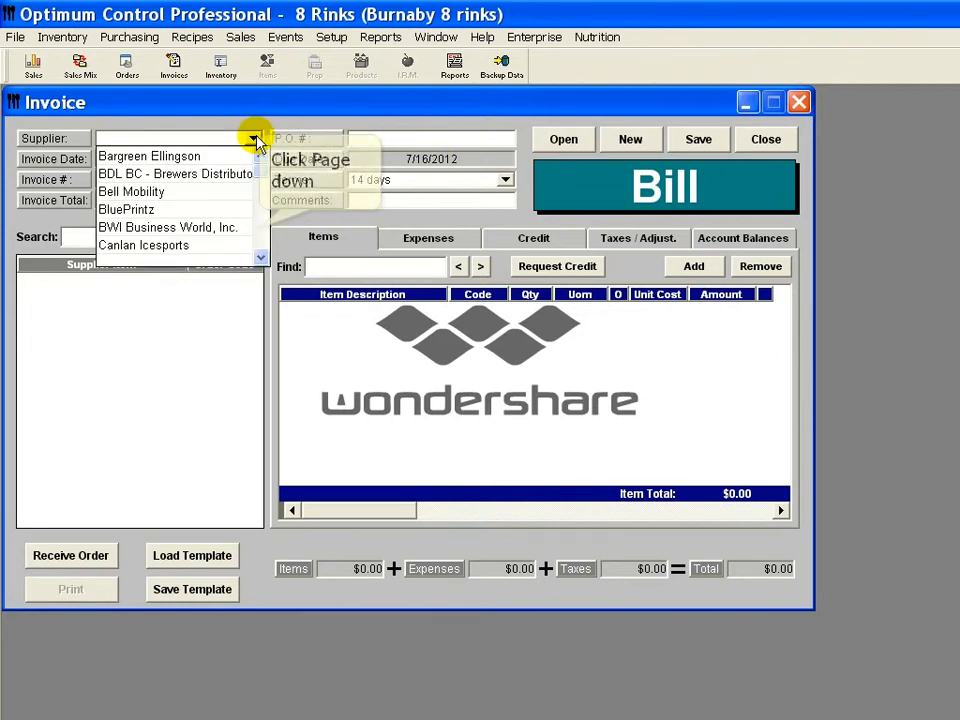
left_click(259, 225)
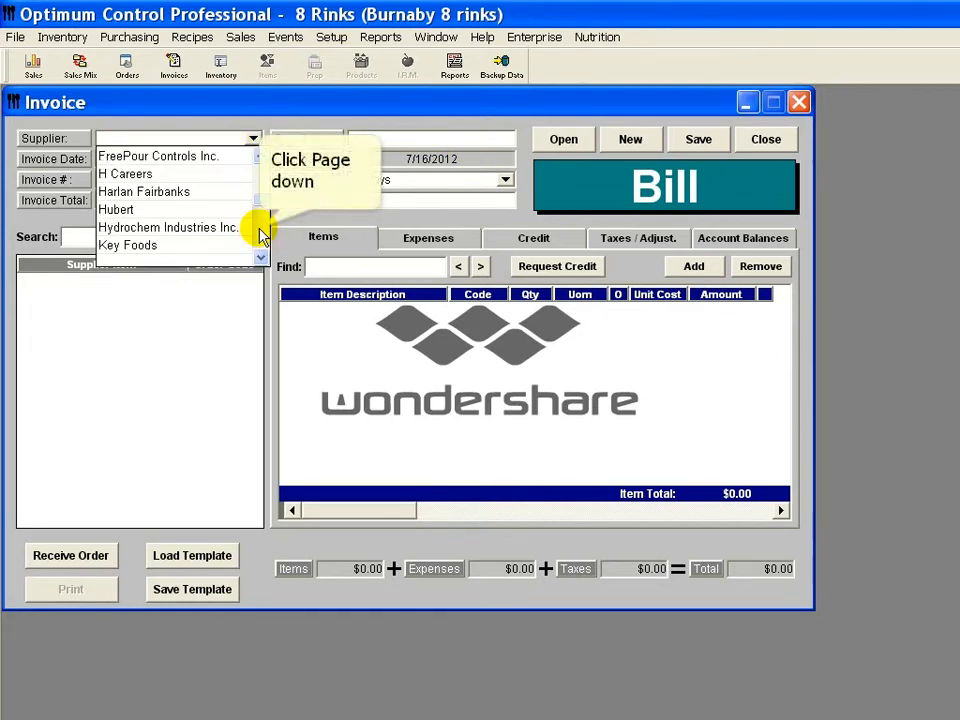
left_click(259, 234)
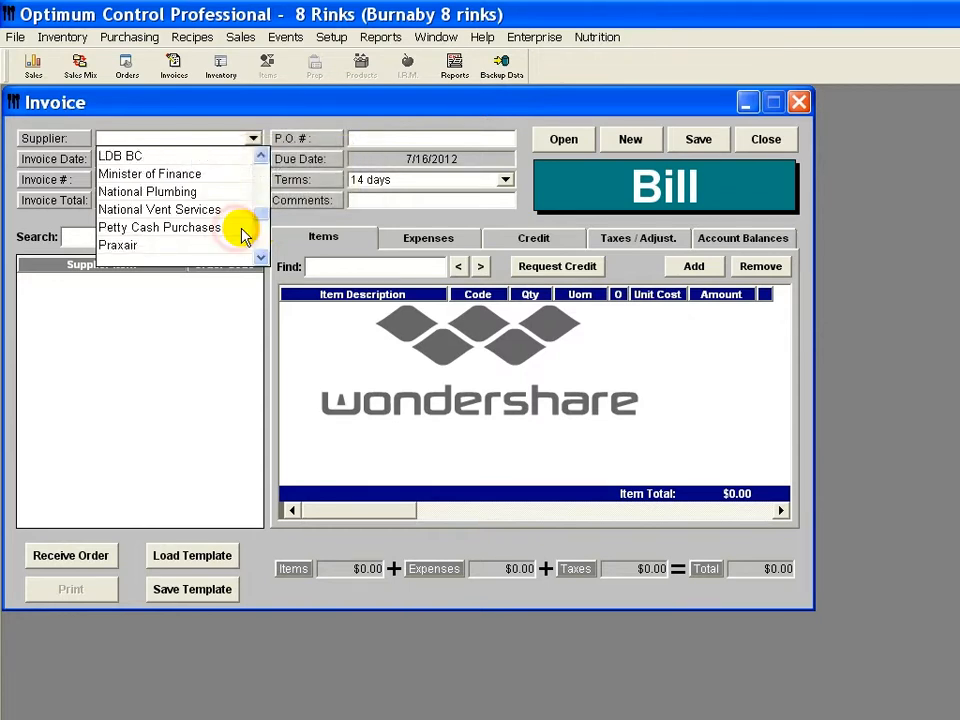
left_click(240, 230)
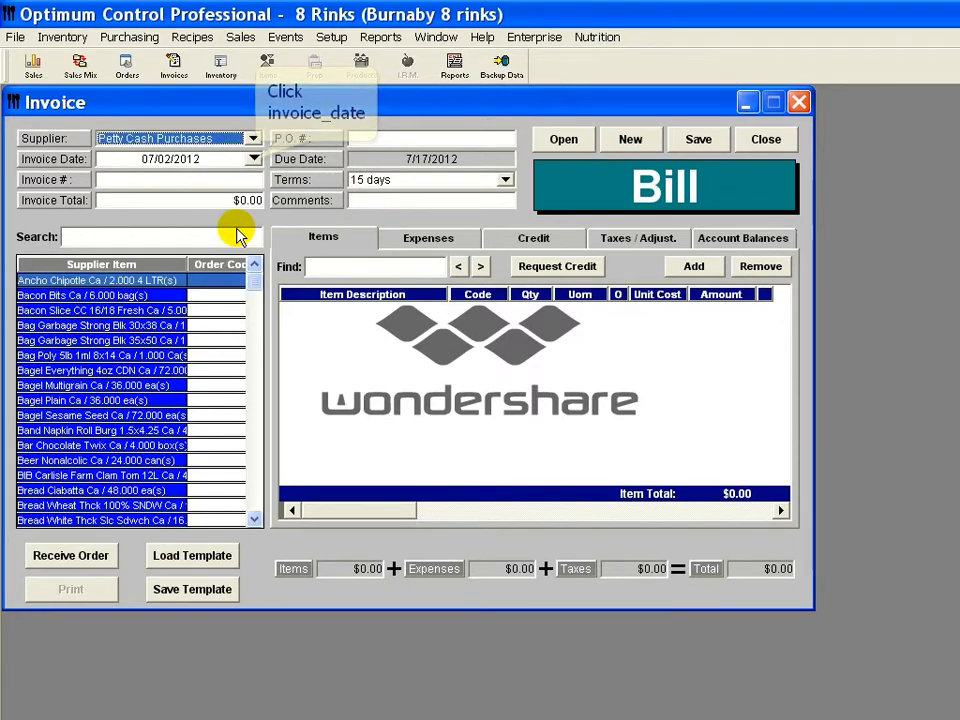
Set the bill's invoice date to 06/28/2012, its invoice number to 062812 and its invoice total to $35.50.
left_click(254, 158)
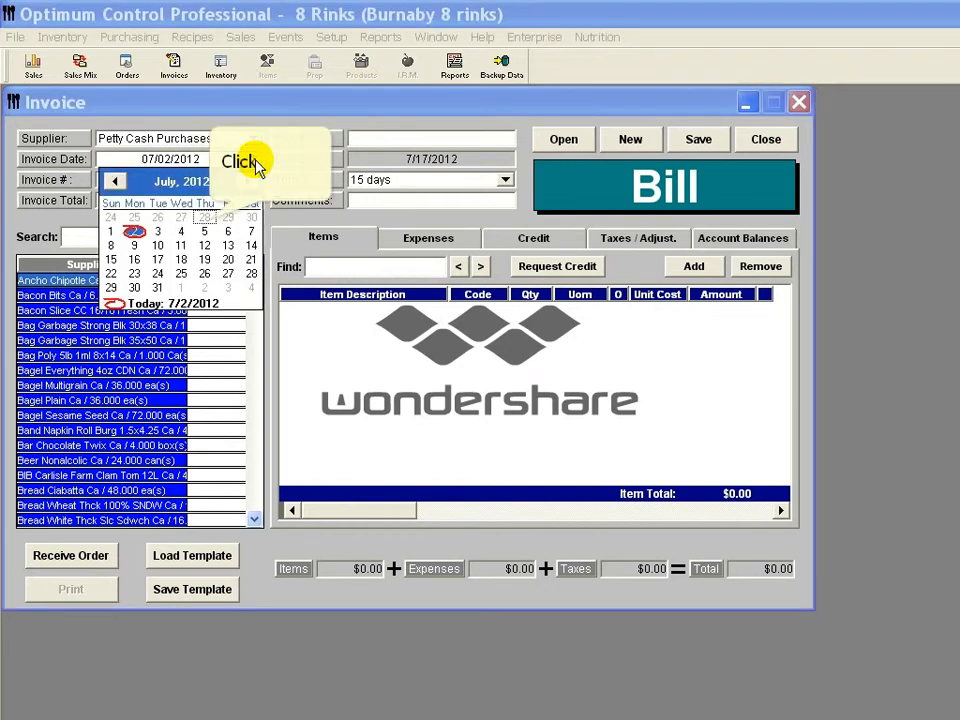
left_click(206, 218)
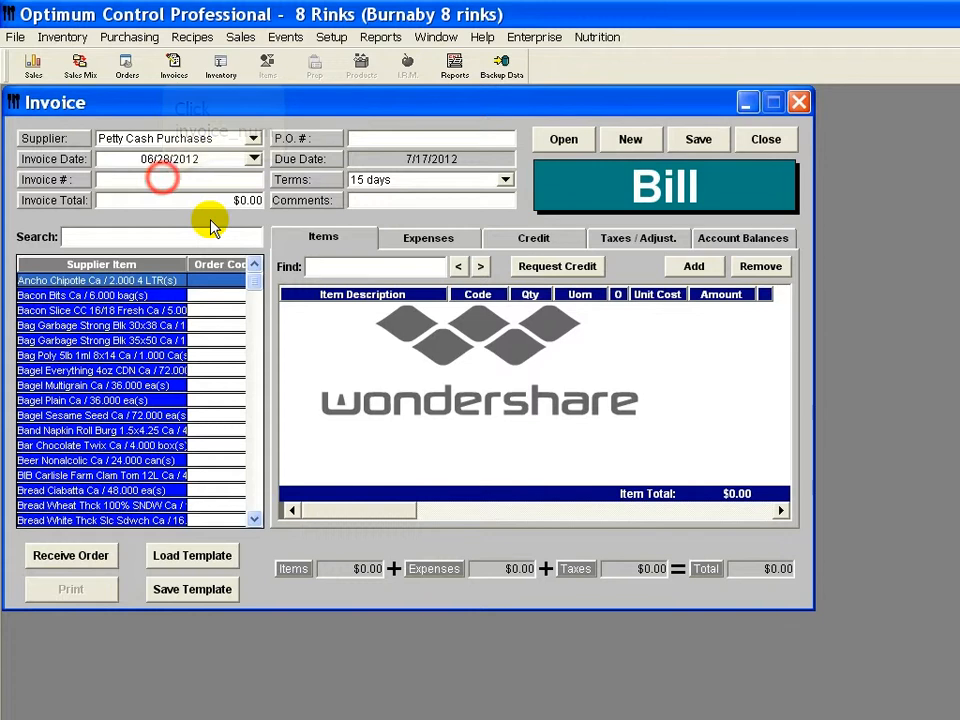
left_click(164, 181)
type("pett")
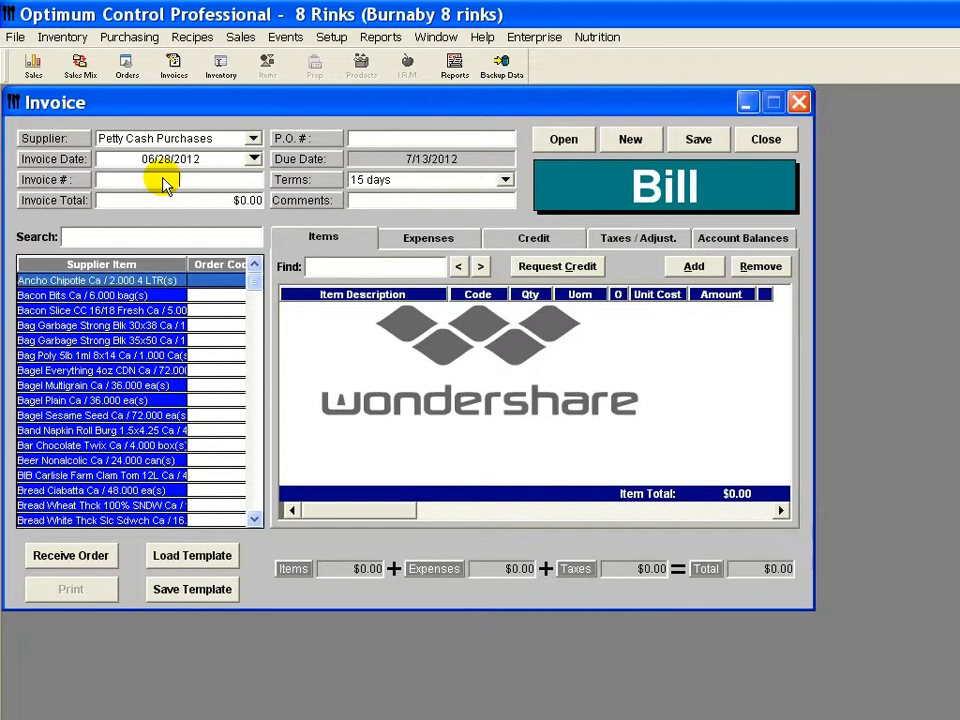
type("062812")
key("Tab")
type("3")
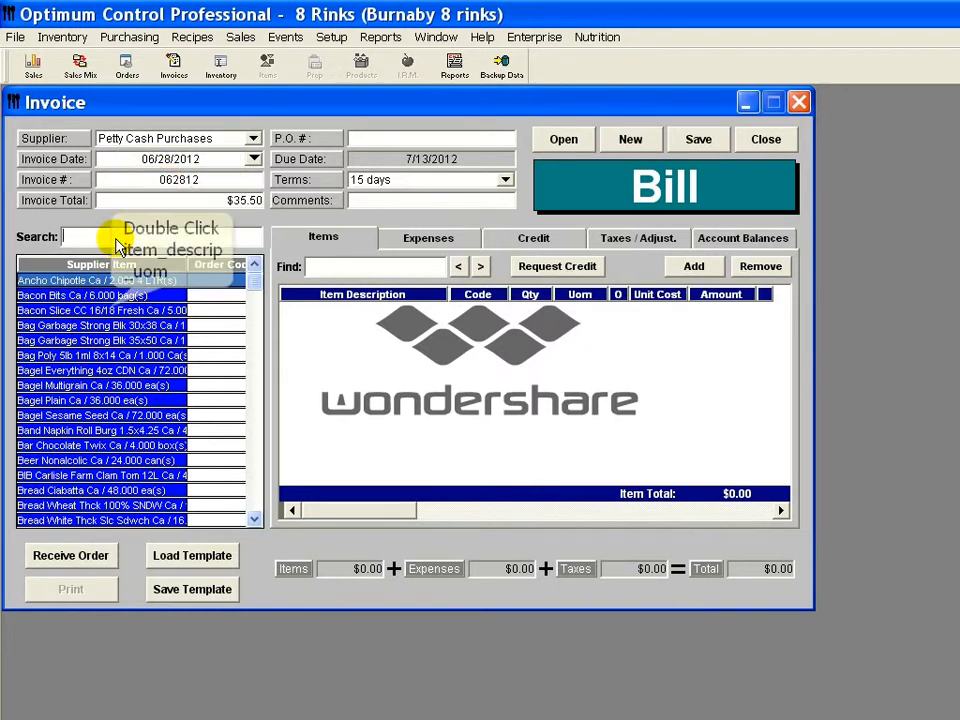
Search the supplier items for "bagel" and add Bagel Plain to the bill, with quantity 24, unit each and amount $15.50.
type("bagel")
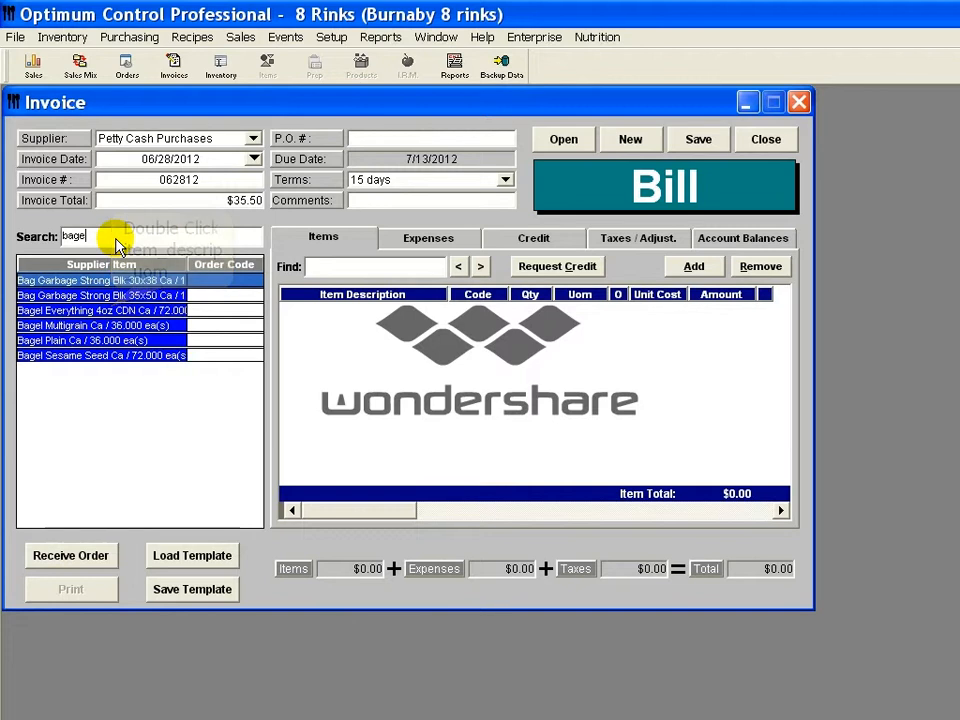
double_click(113, 311)
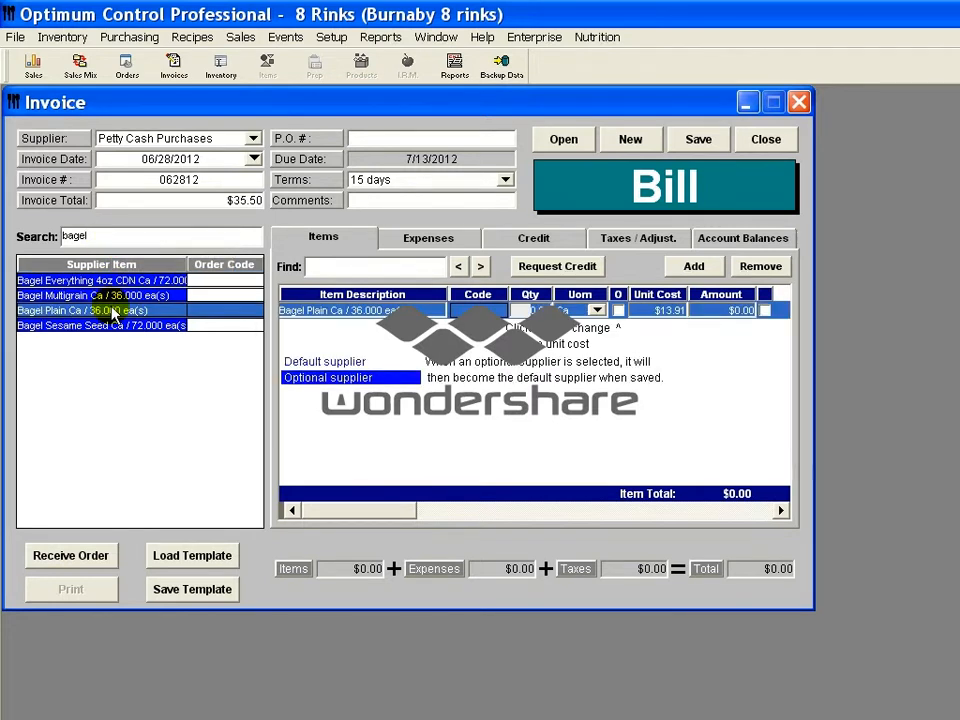
type("1")
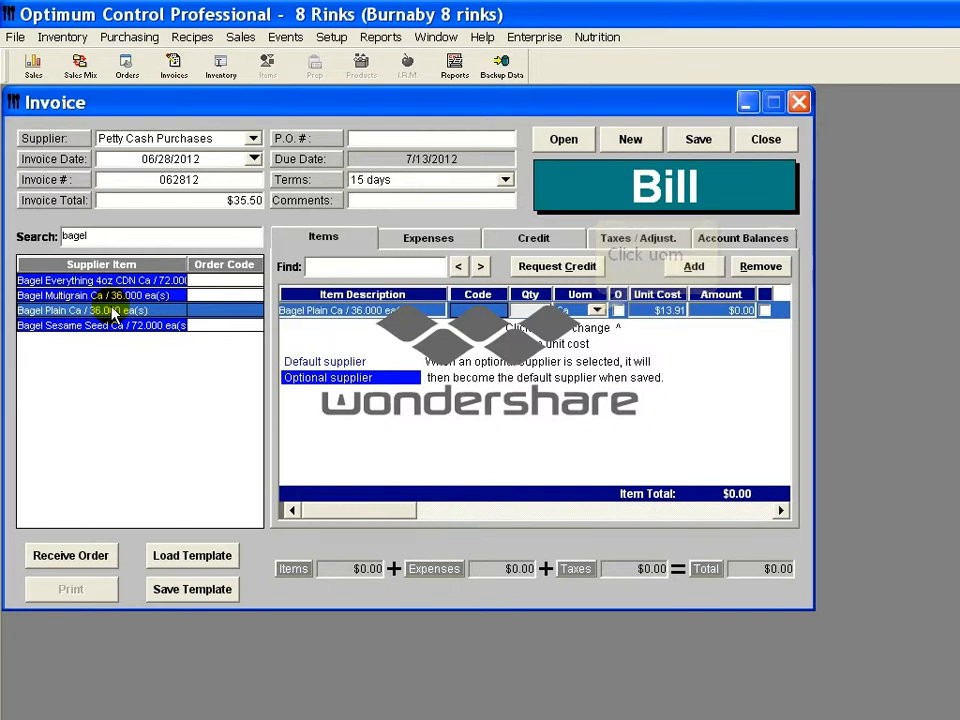
left_click(597, 311)
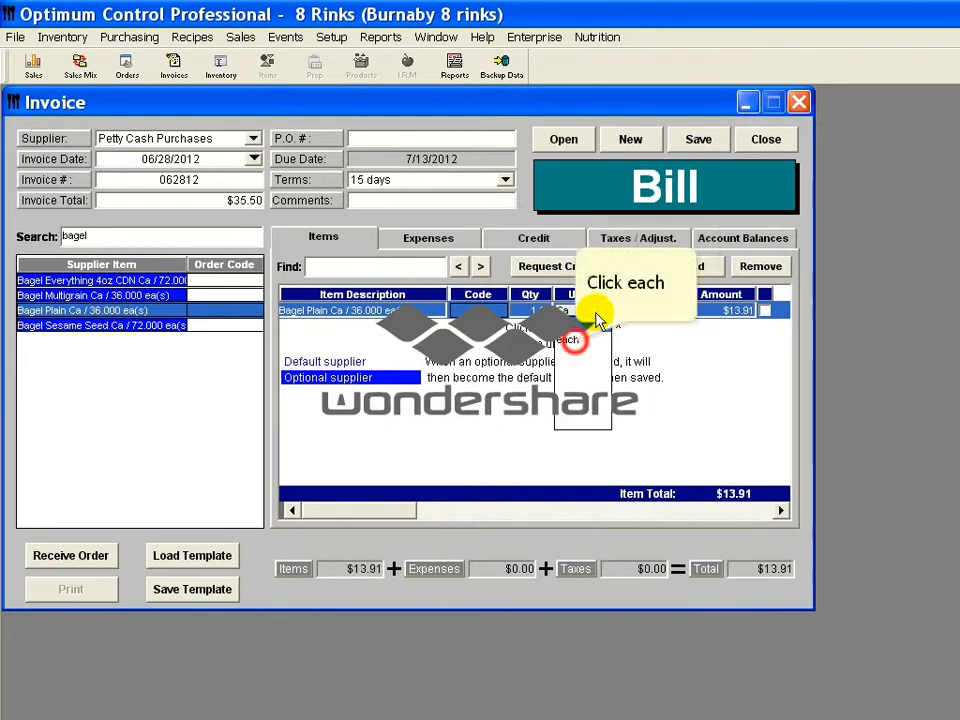
left_click(575, 342)
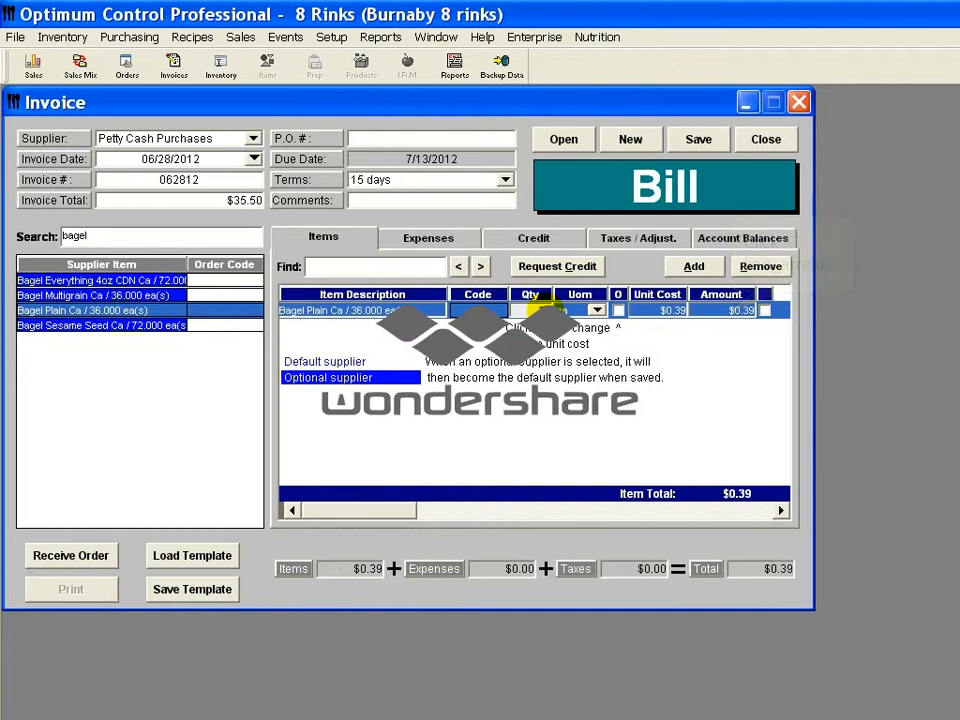
left_click(735, 313)
type("1")
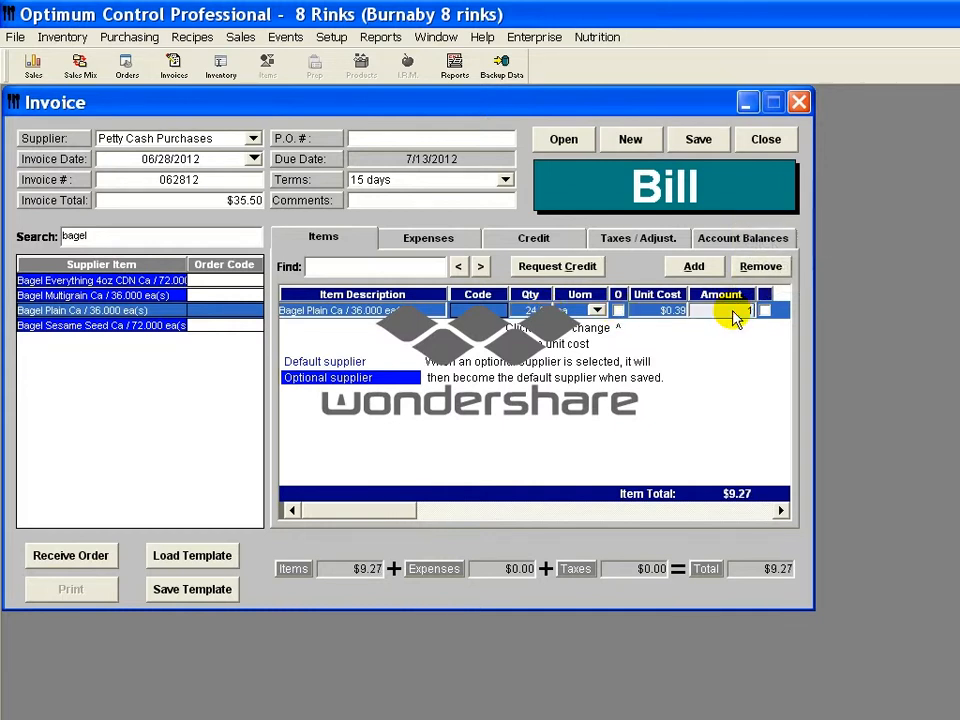
type("5.50")
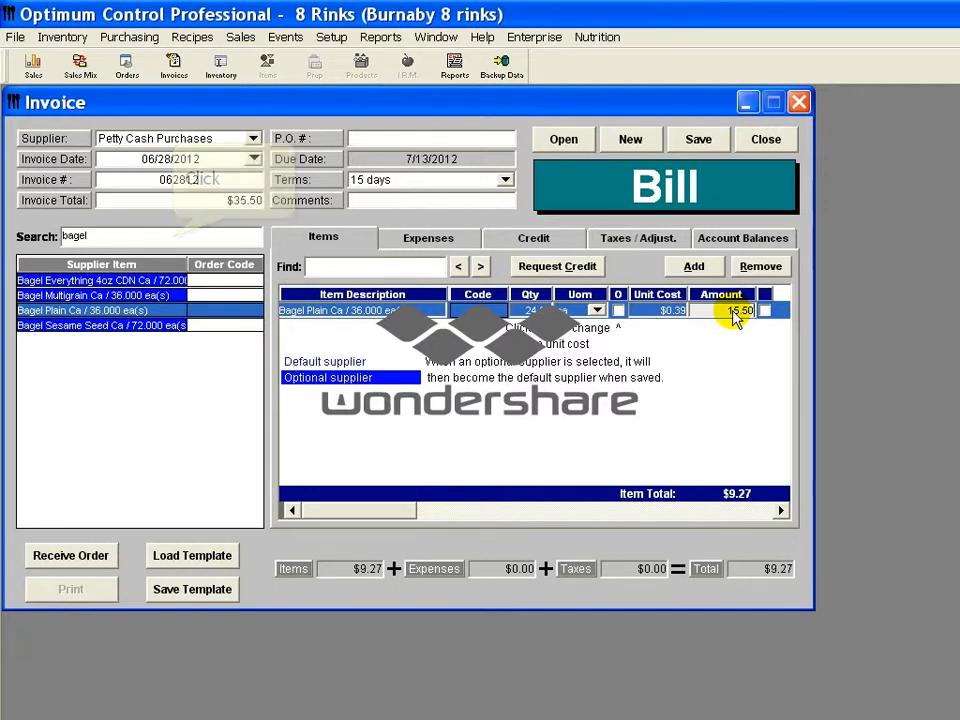
Search the supplier items for "cream" and add Cheese Cream Phila to the bill with 18 GR as its unit.
left_click(174, 239)
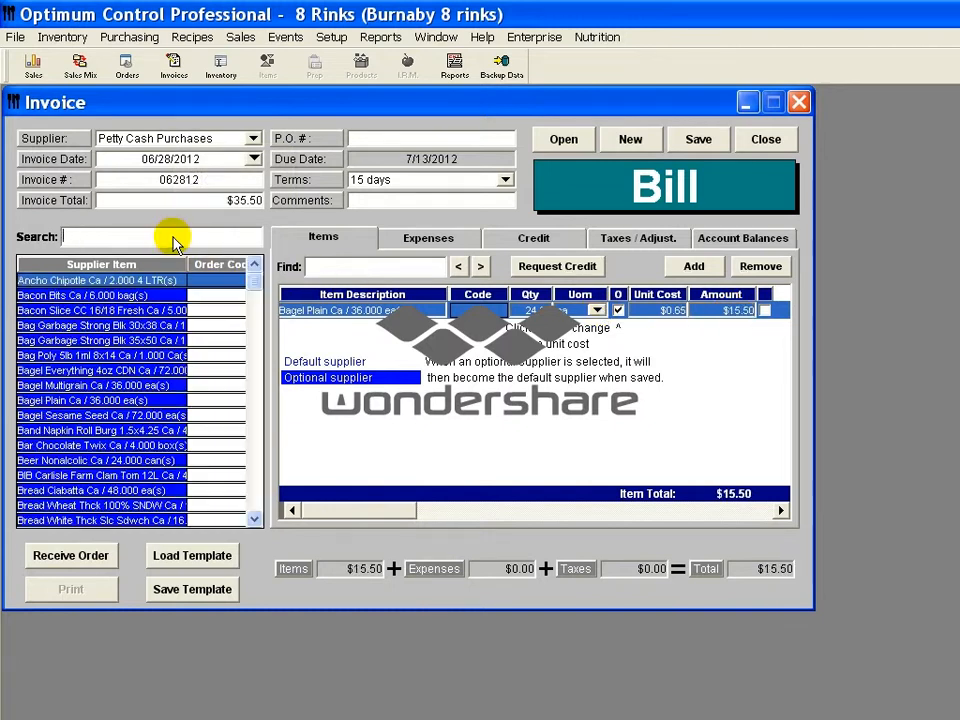
type("crea")
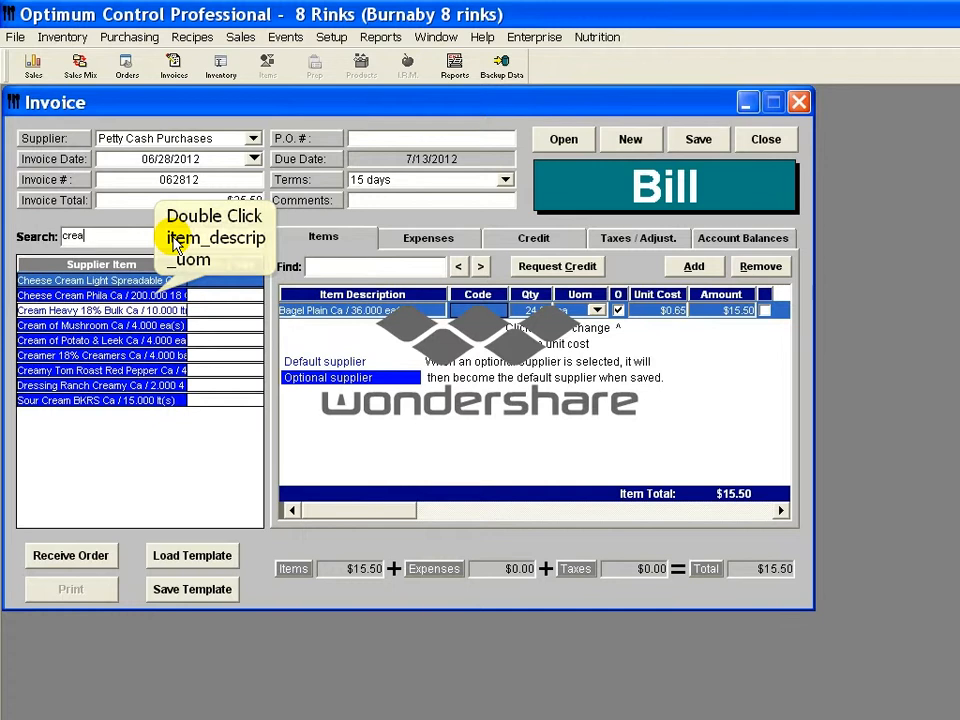
type("m")
double_click(155, 296)
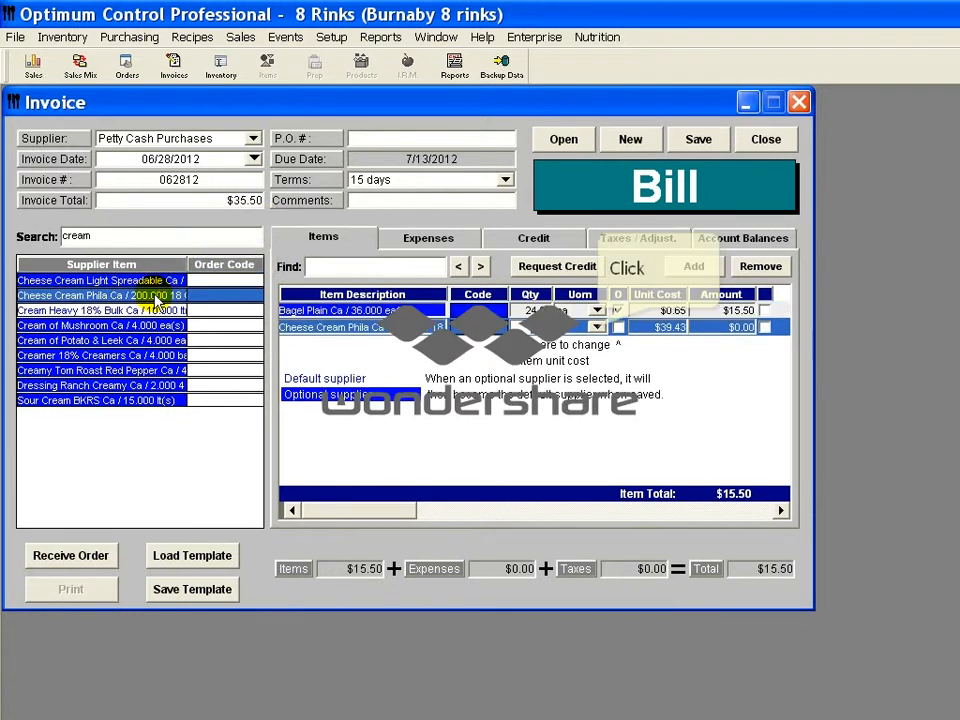
left_click(598, 329)
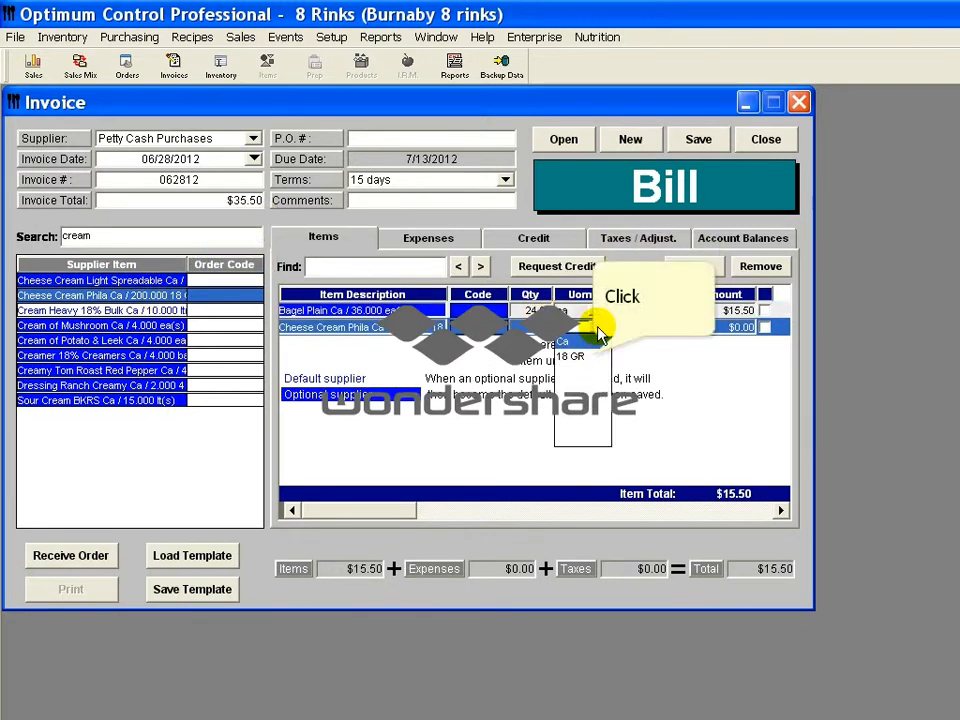
left_click(596, 358)
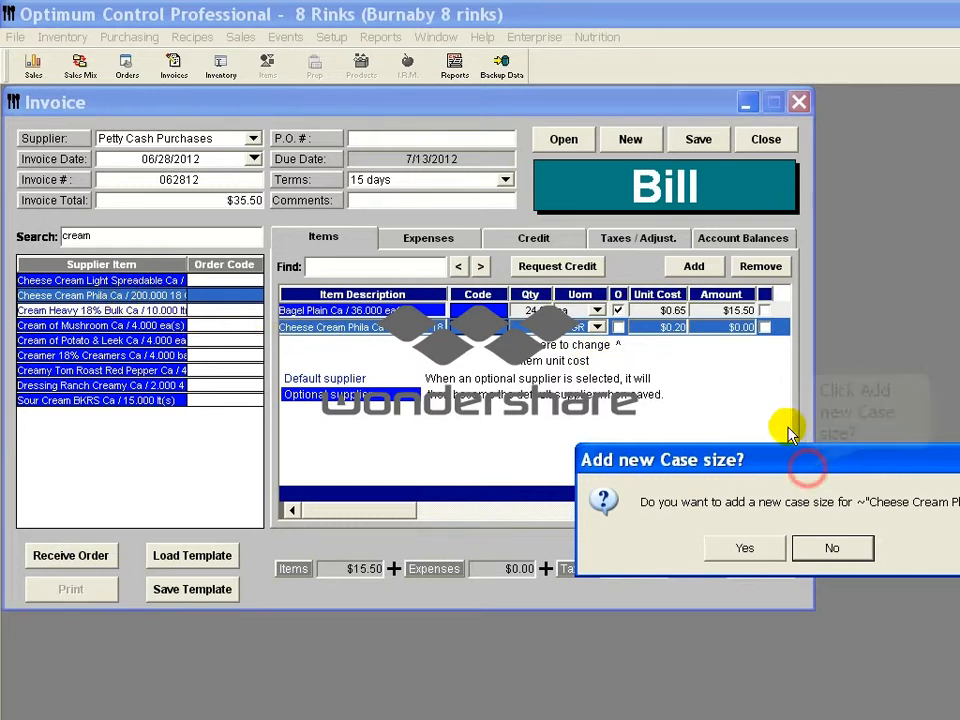
Add a new case size for Cheese Cream Phila, supplied by Petty Cash Purchases.
left_click_drag(808, 467, 614, 461)
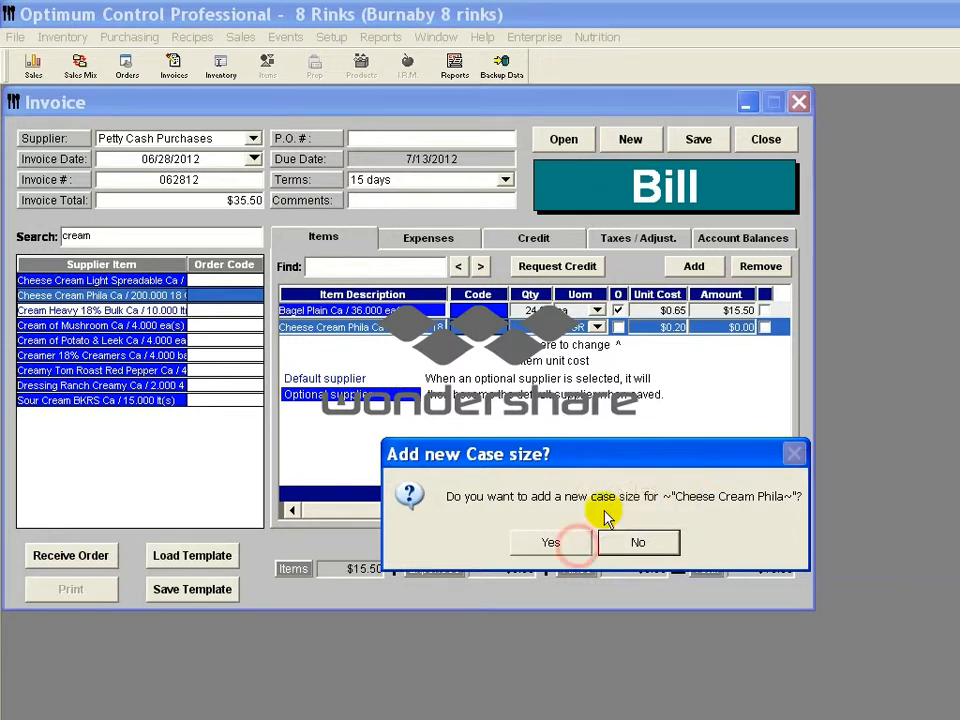
left_click(578, 544)
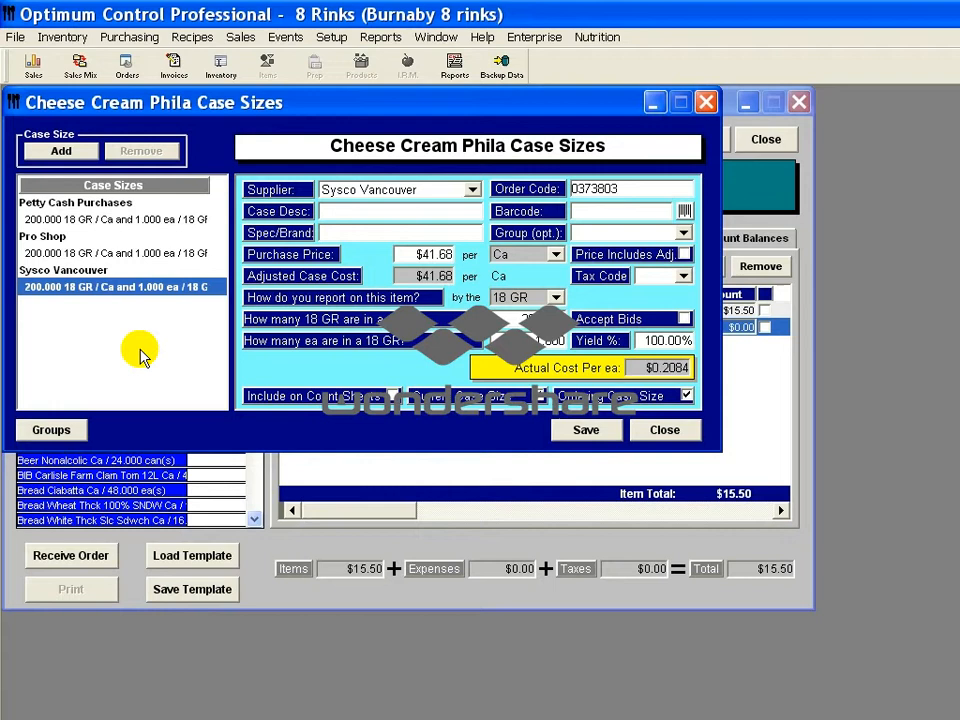
left_click(61, 150)
left_click(472, 189)
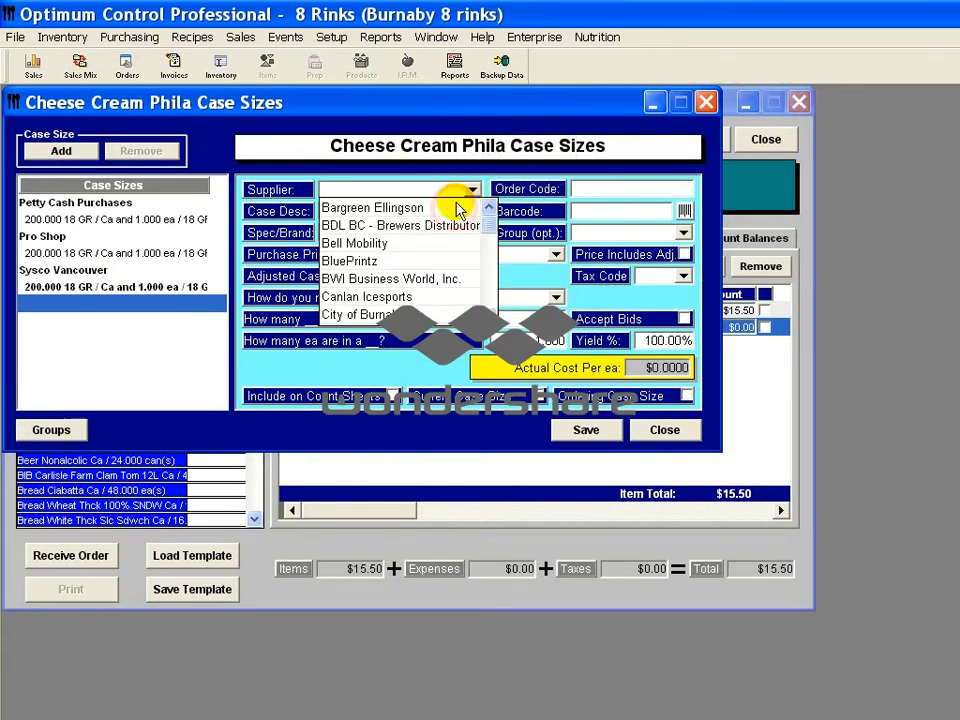
left_click(456, 209)
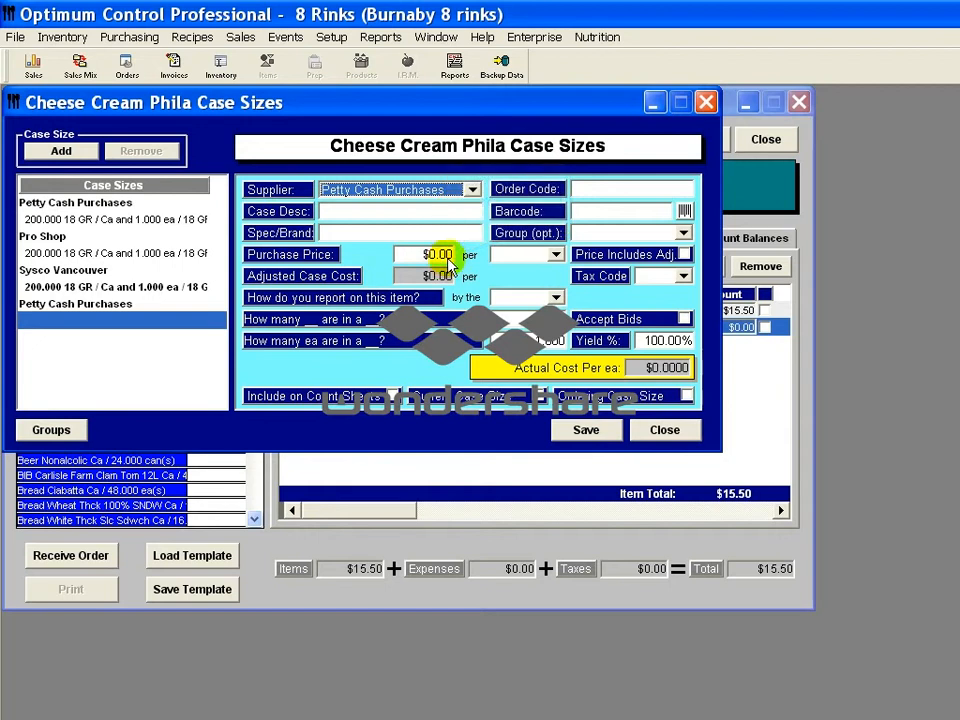
Set the new case size's purchase price to $15.00 per pound.
left_click(446, 255)
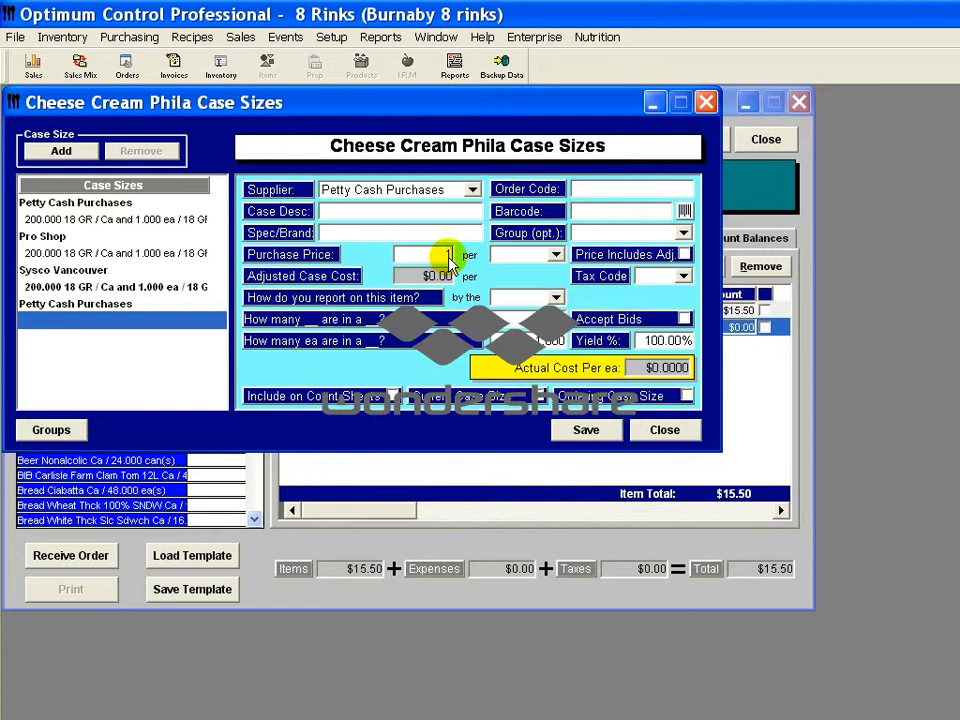
type("5")
key("Tab")
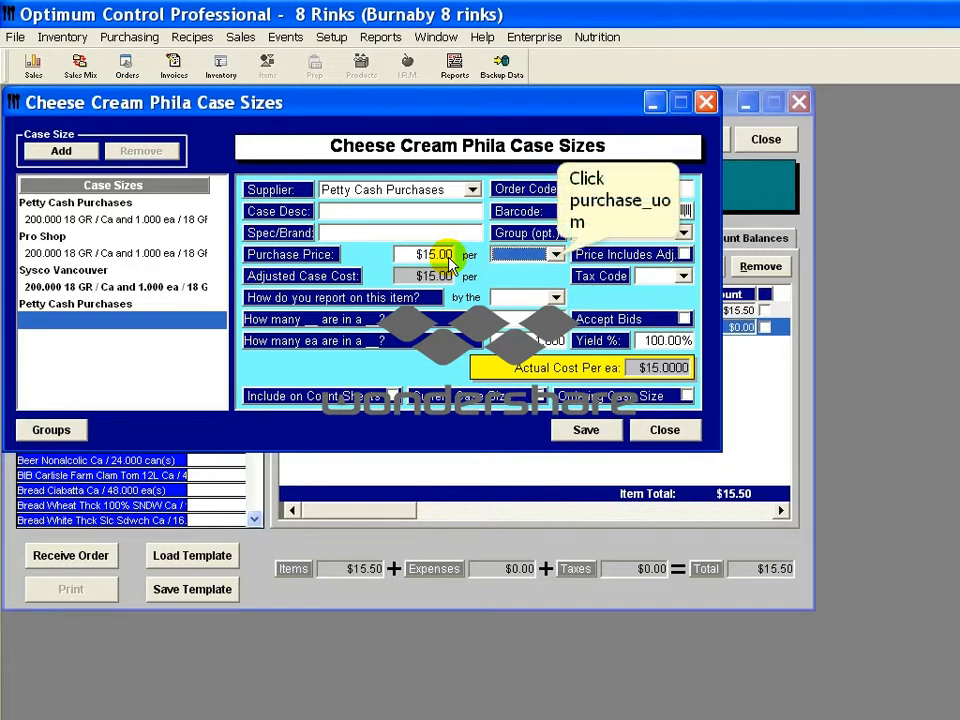
left_click(556, 256)
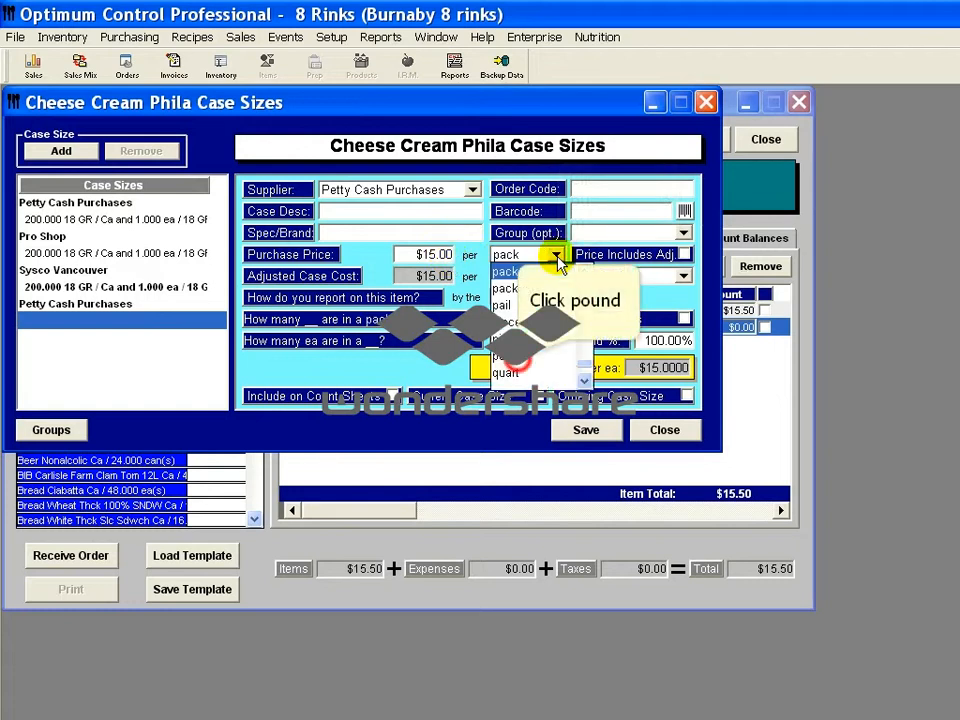
left_click(518, 364)
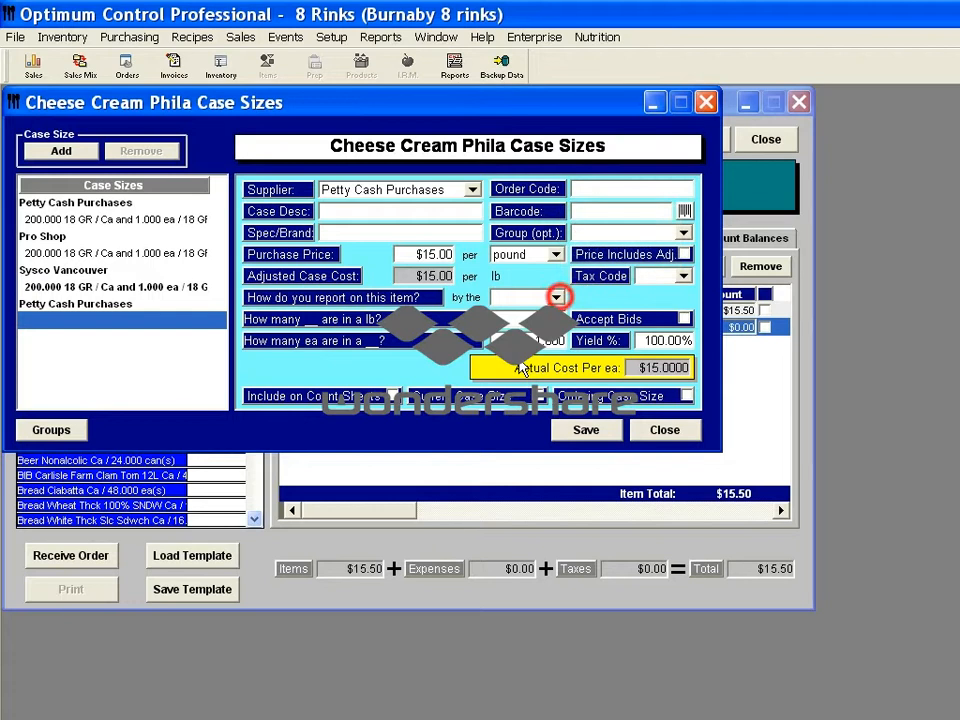
Report the new cream cheese case size by the 18 GR, with 20 of them in a pound.
left_click(557, 298)
left_click(561, 300)
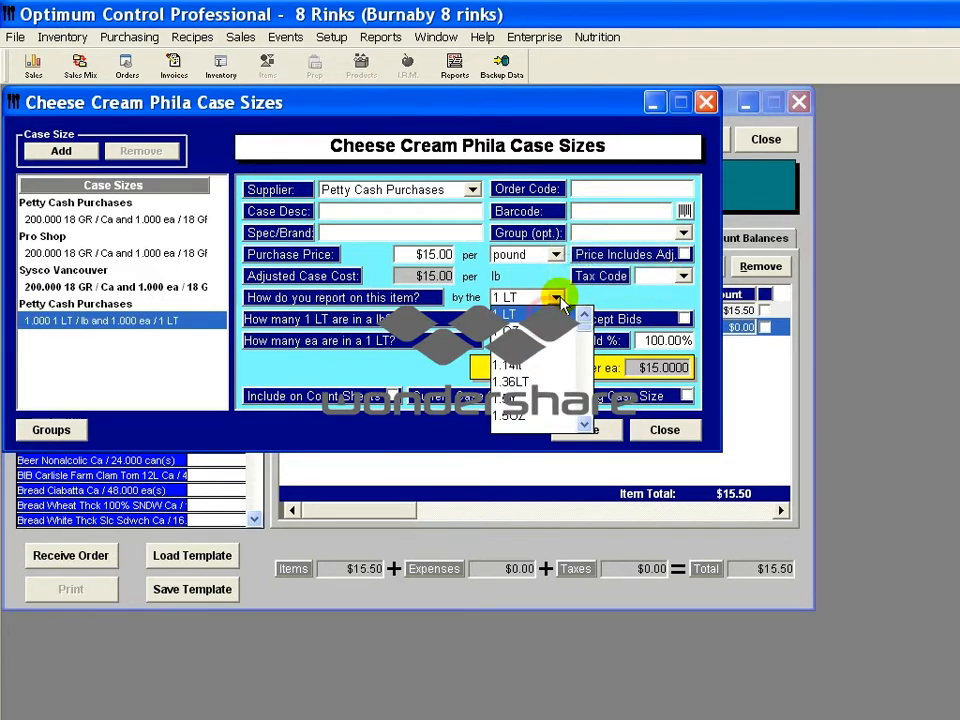
left_click(548, 316)
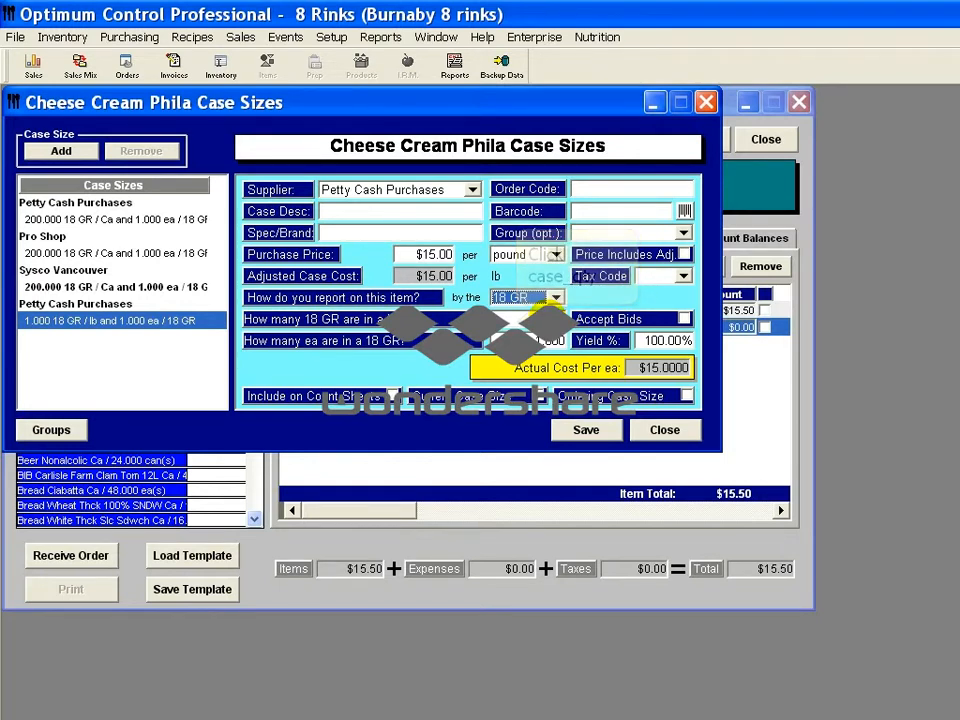
left_click(516, 323)
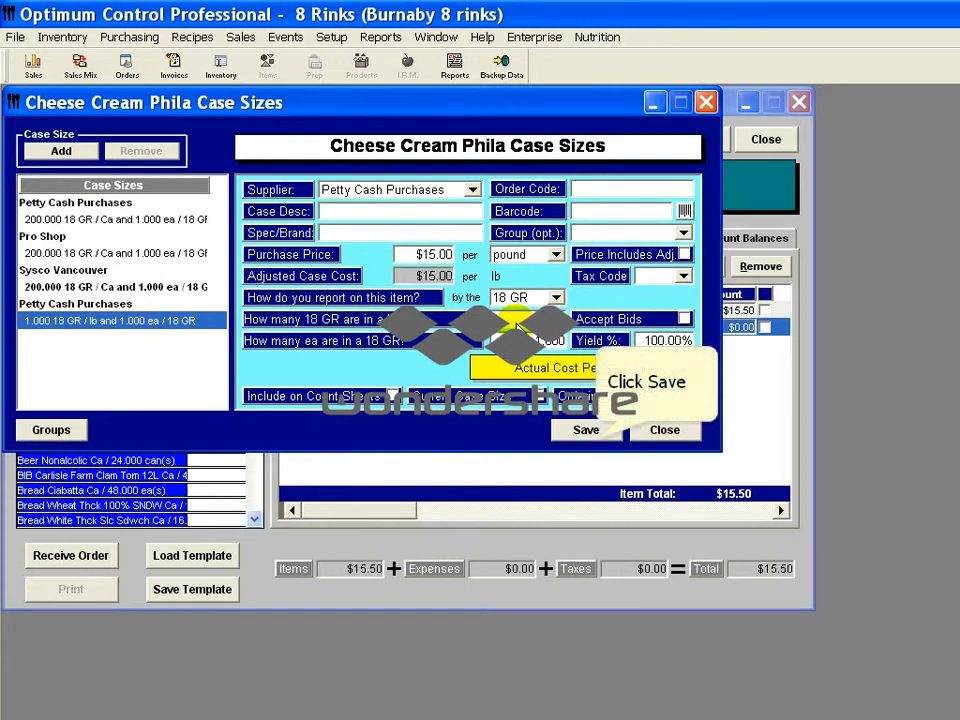
Save the Cheese Cream Phila case sizes, accepting the price variance, and return to the bill.
left_click(595, 446)
left_click(746, 570)
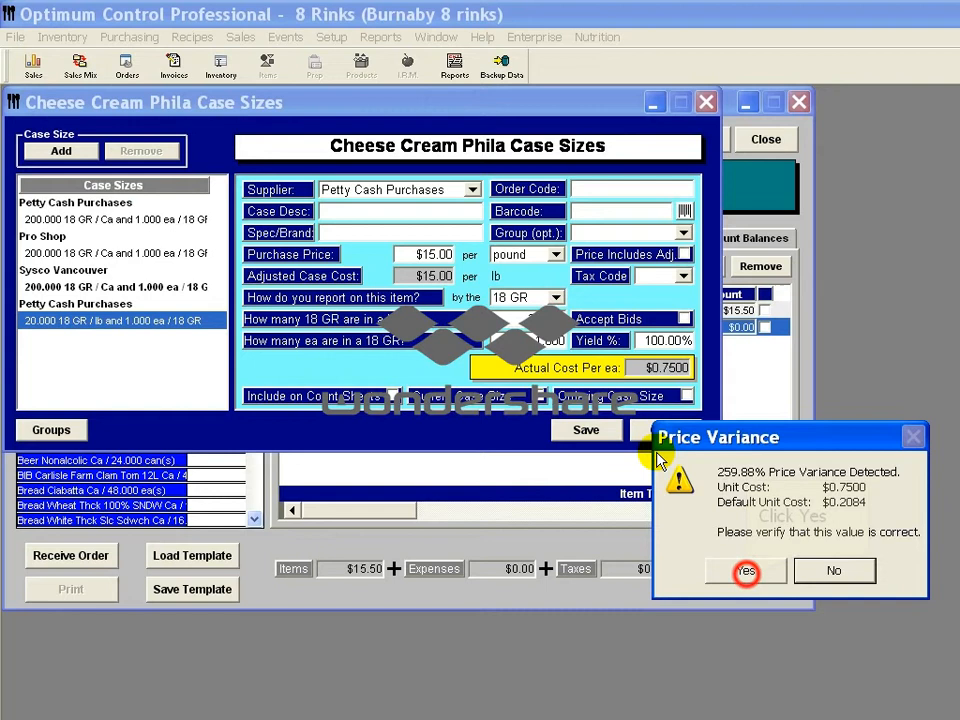
left_click(745, 571)
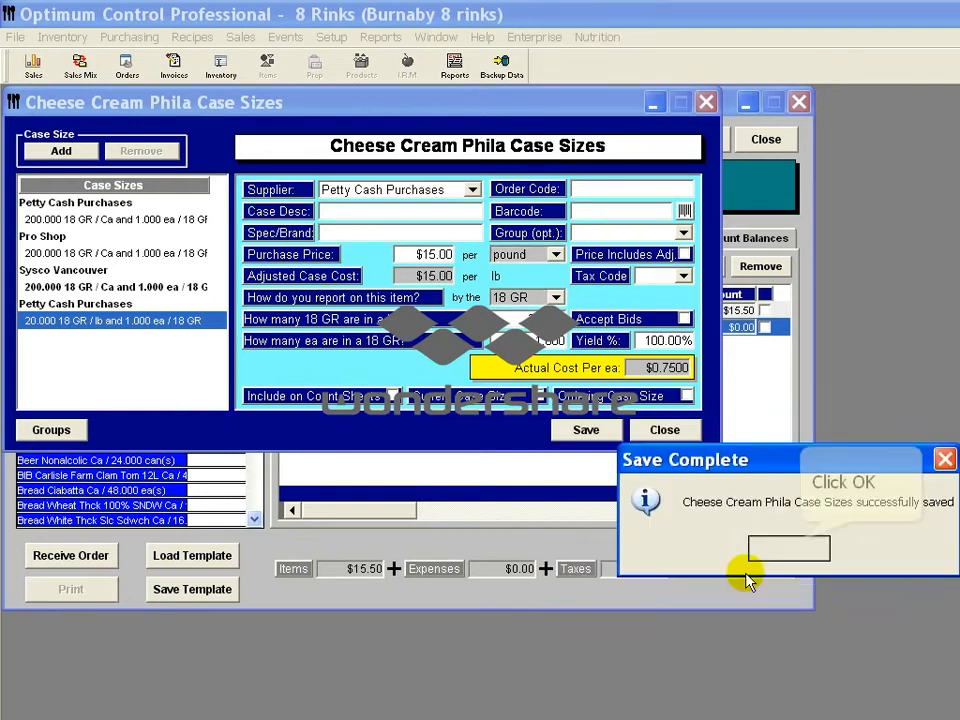
left_click(792, 552)
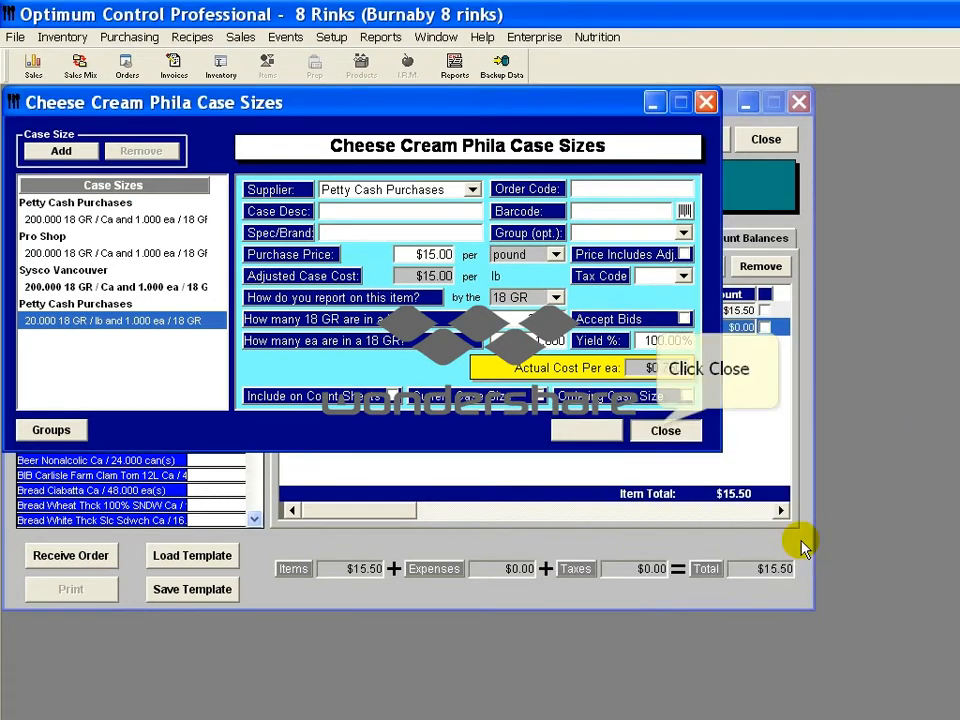
left_click(662, 430)
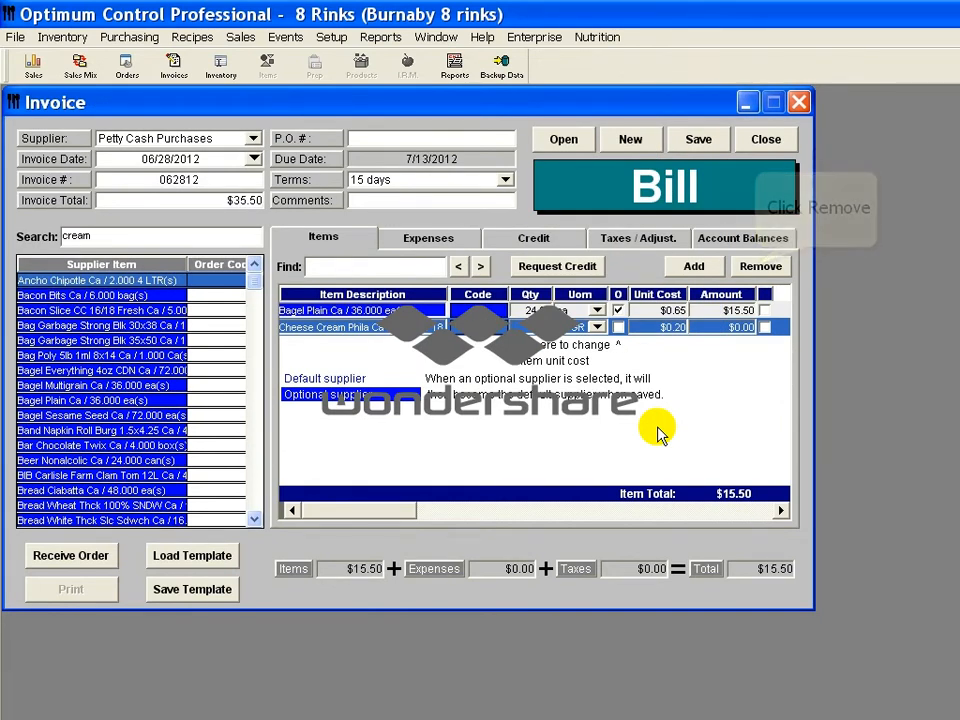
Replace the bill's Cheese Cream Phila line with the per-pound one, searching for "cream", at an amount of $15.00, and try to save.
left_click(760, 266)
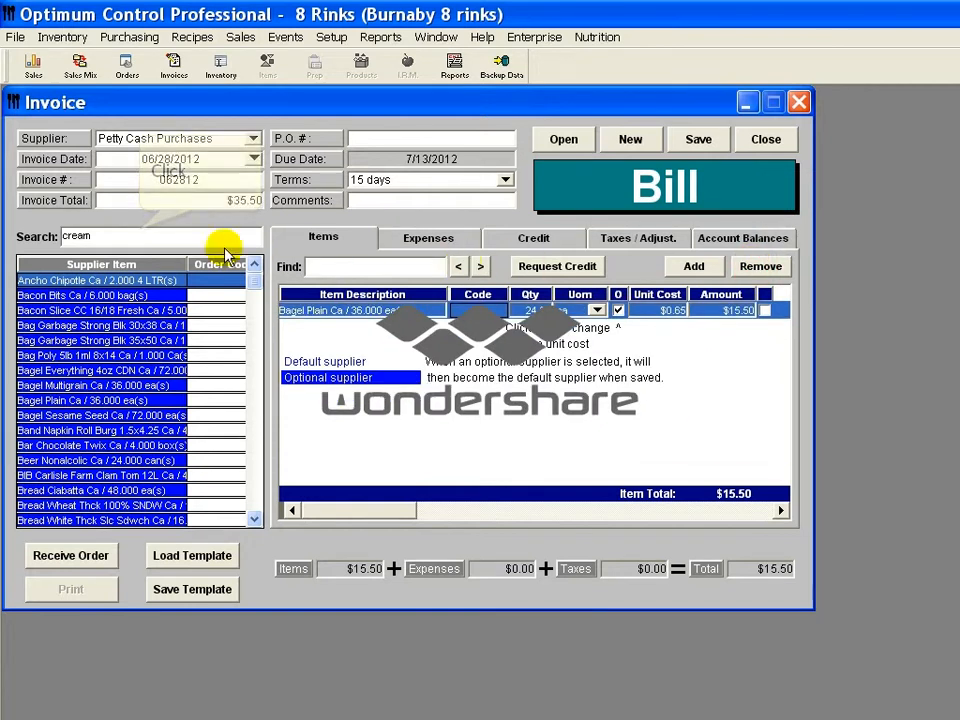
left_click(140, 233)
type("cr")
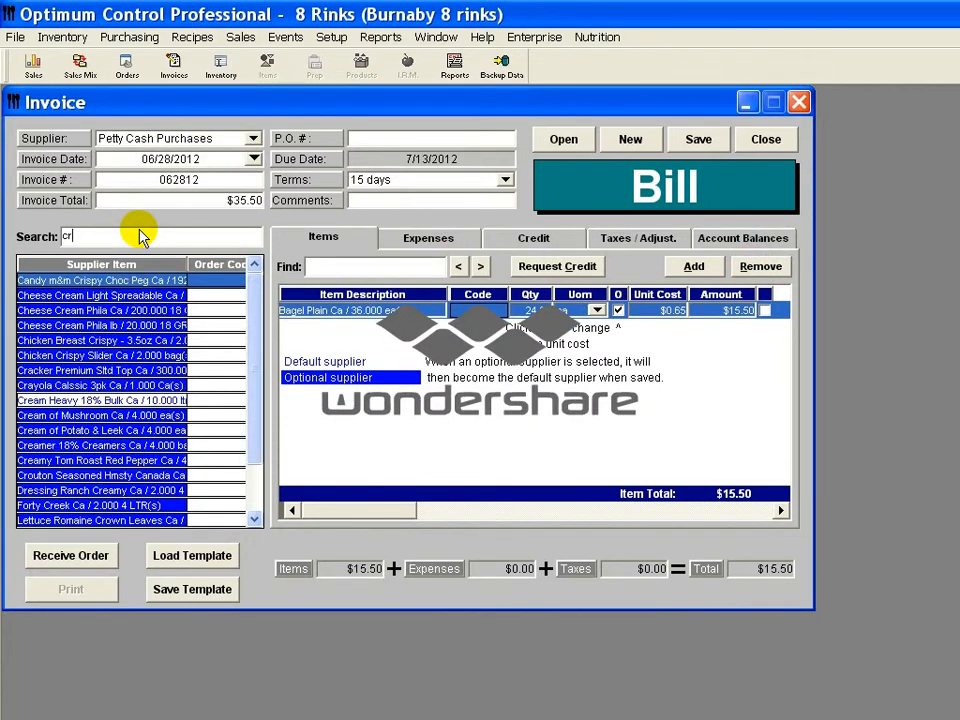
type("ea")
key("BackSpace")
type("ea")
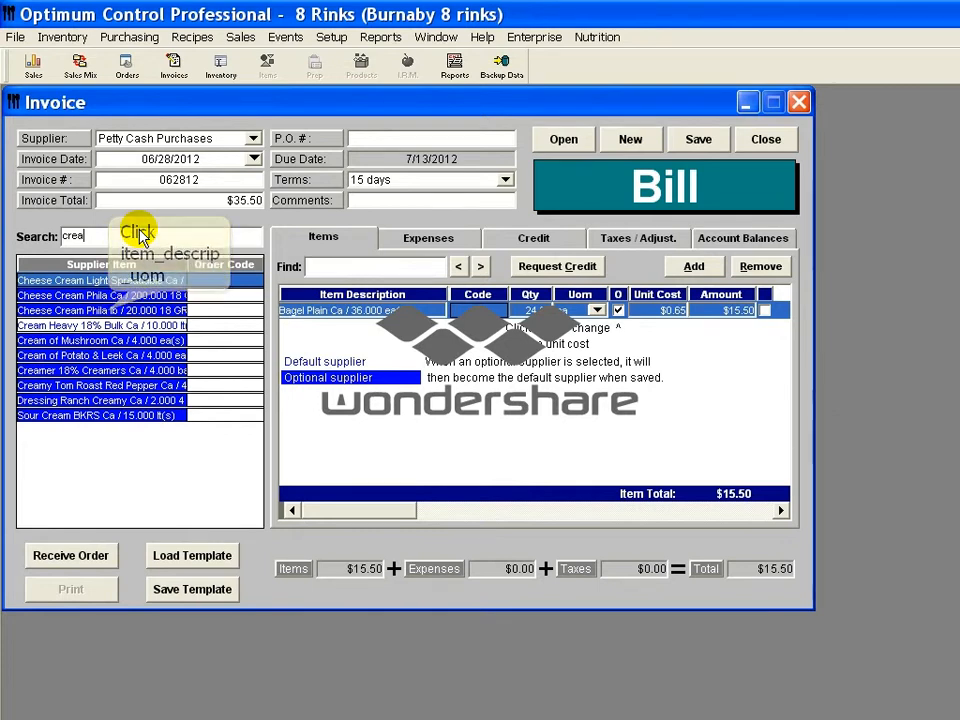
type("m")
left_click(110, 311)
double_click(110, 312)
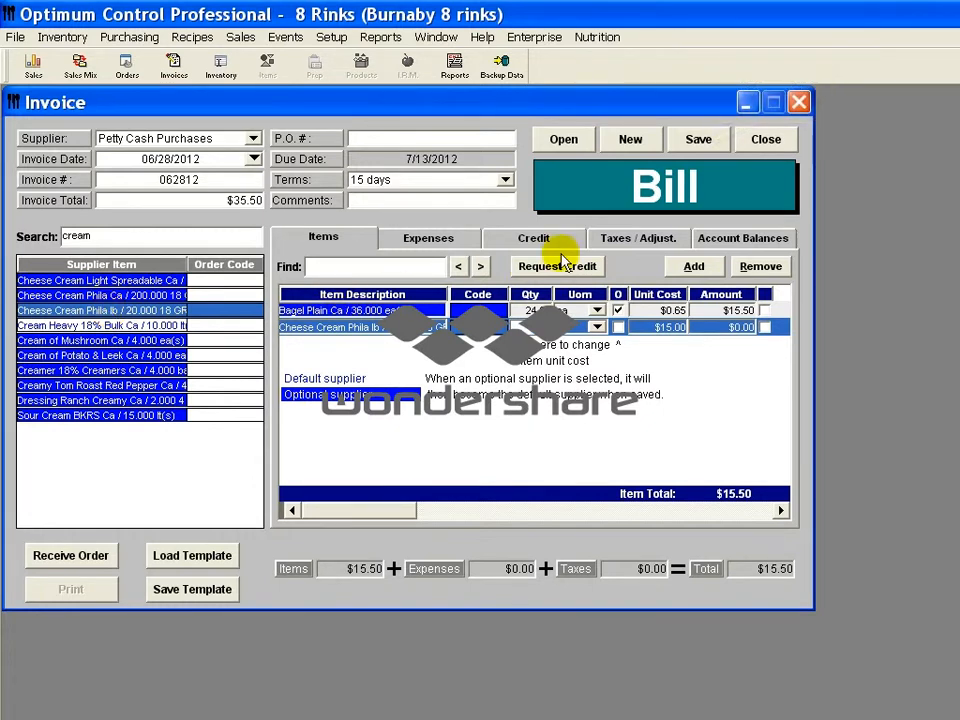
left_click(705, 140)
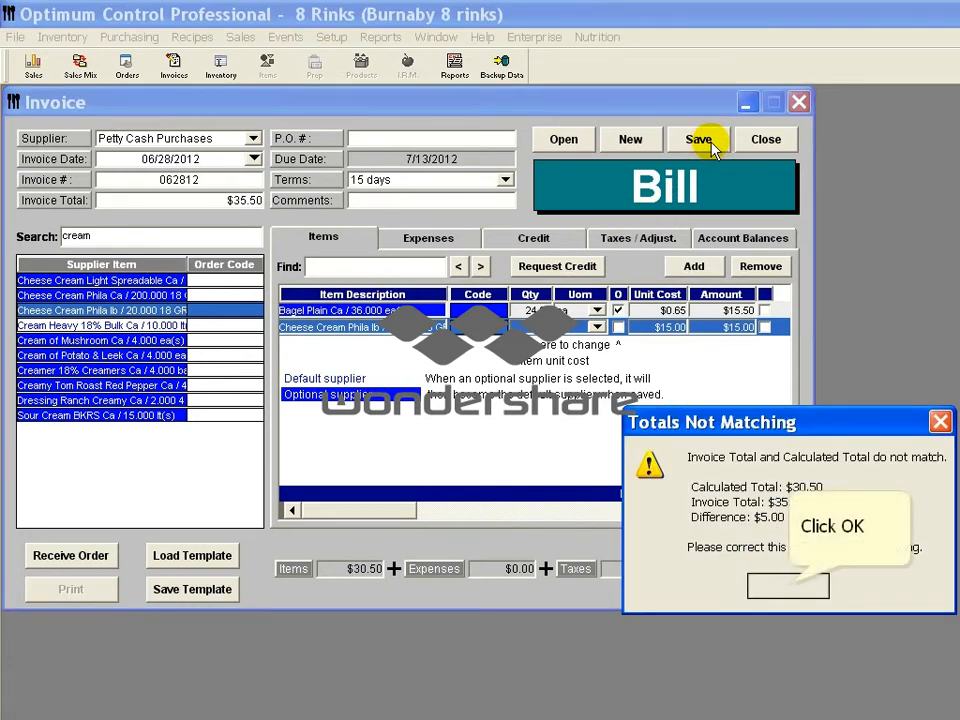
left_click(791, 586)
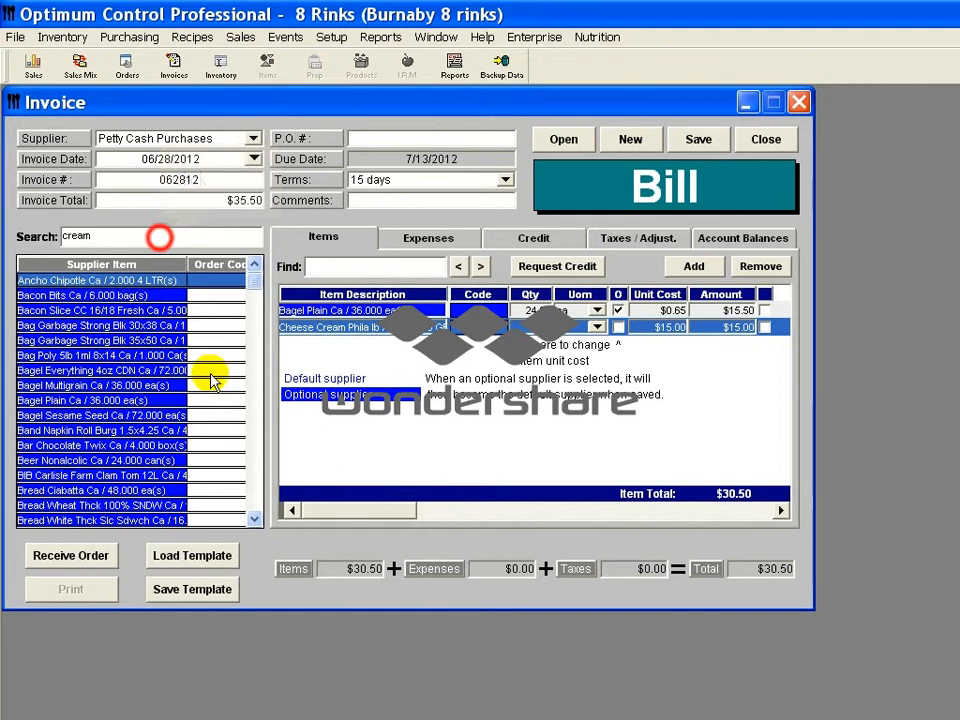
Search the supplier items for "lett" and add Lettuce Iceburg Chopped to the bill, with quantity 0.25 and unit cs 4.
left_click(156, 237)
type("let")
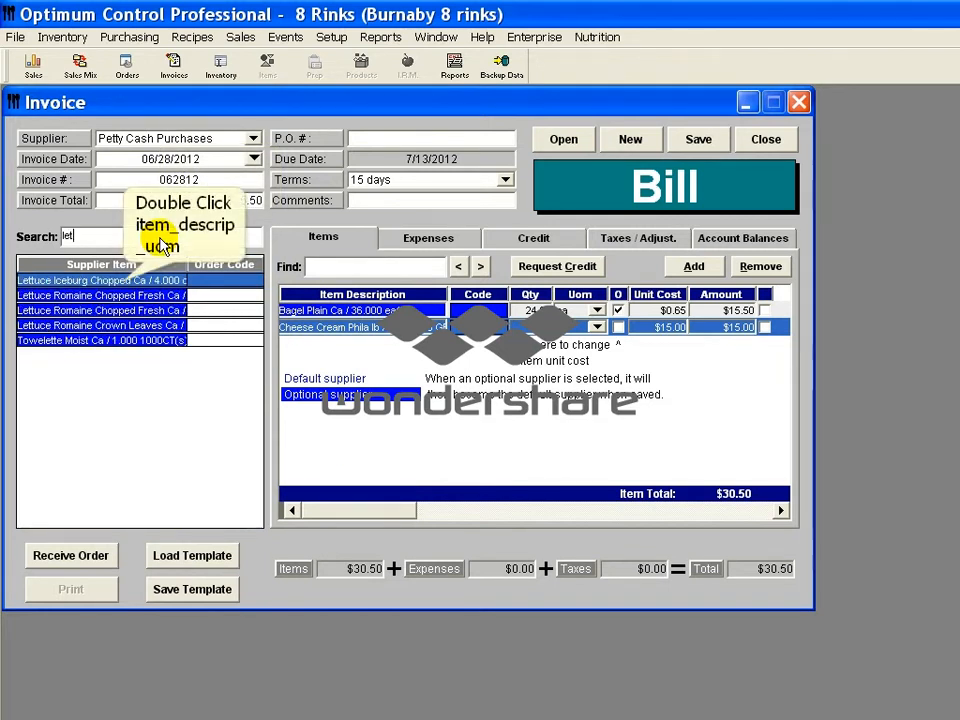
type("t")
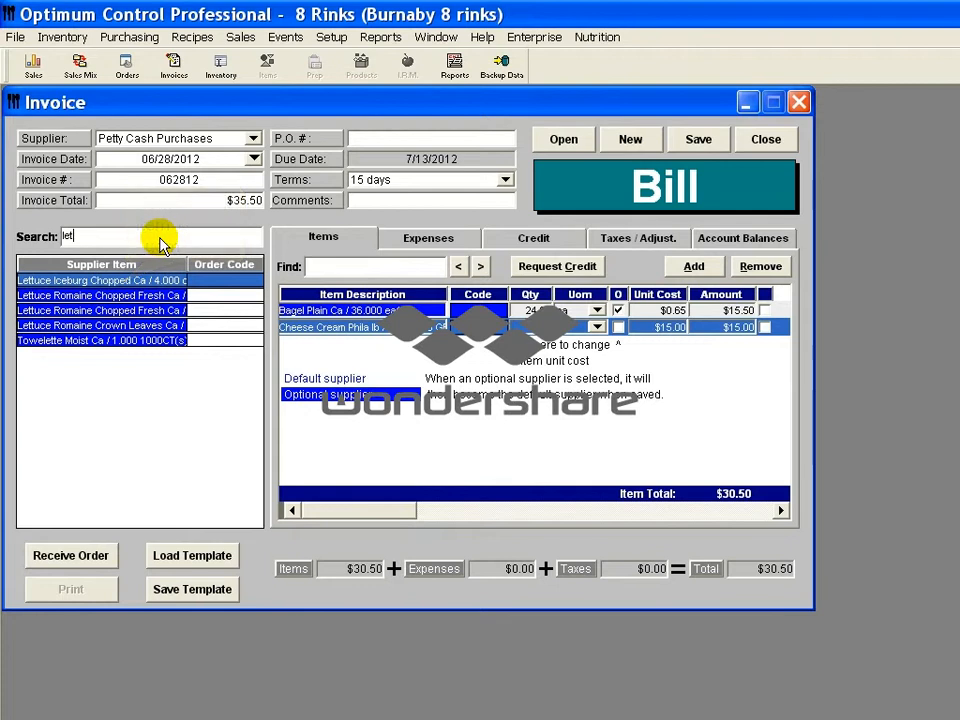
double_click(123, 281)
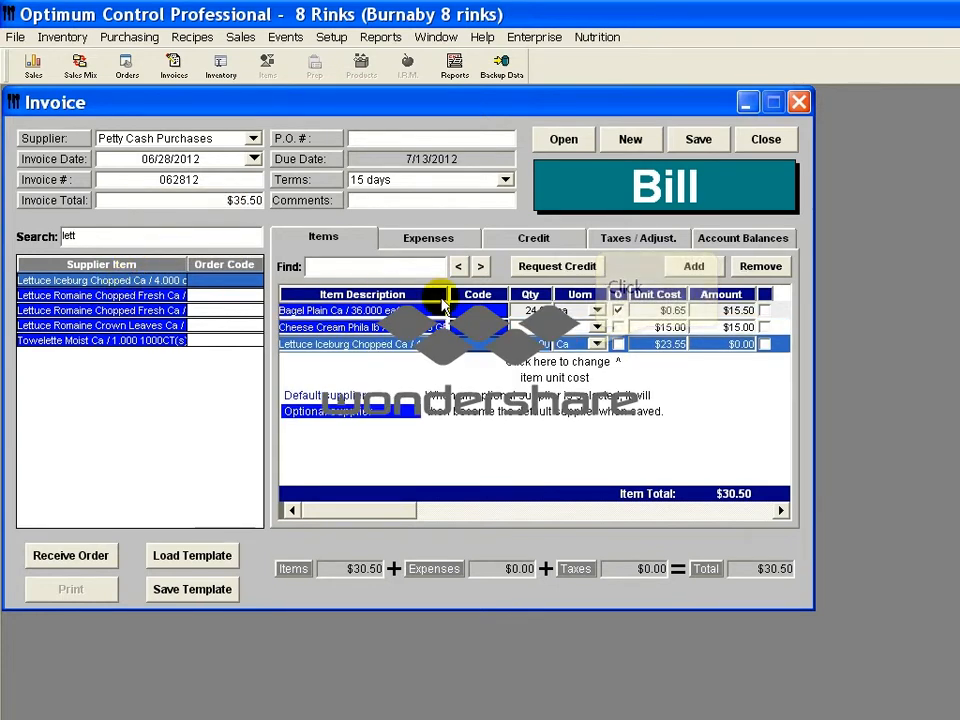
left_click(597, 345)
left_click(568, 374)
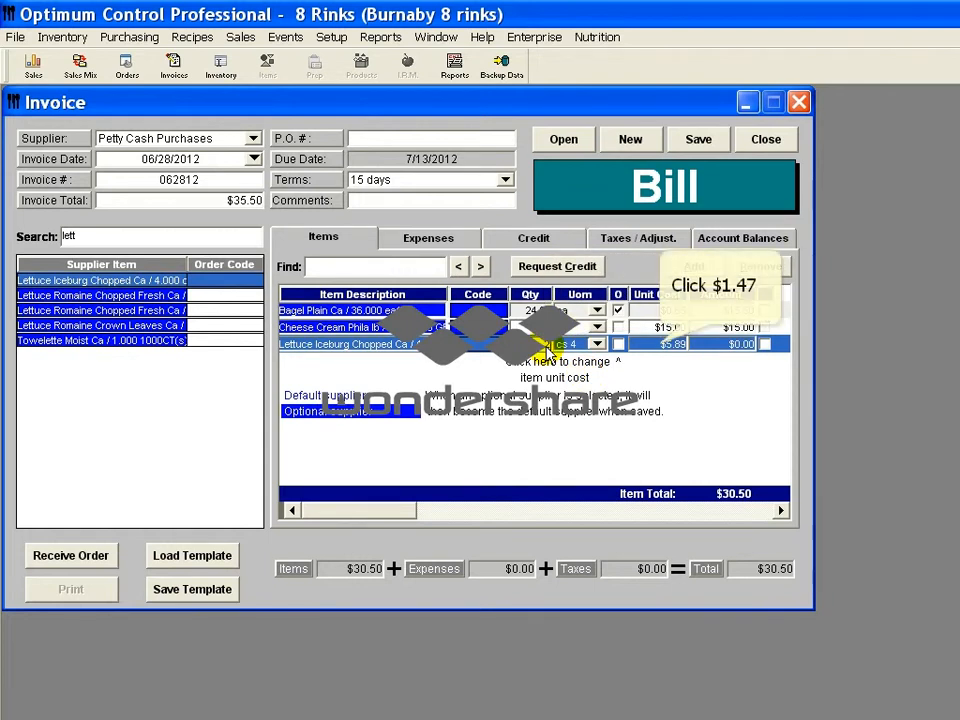
Set the lettuce line's unit cost to $5.00 and try to save the bill.
left_click(660, 345)
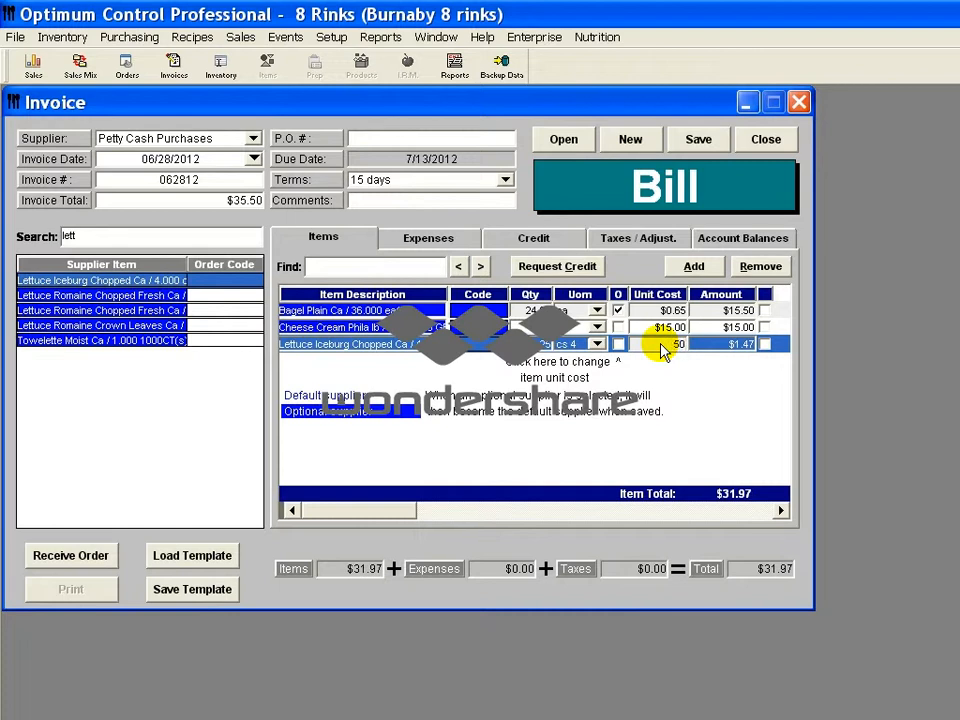
type("0")
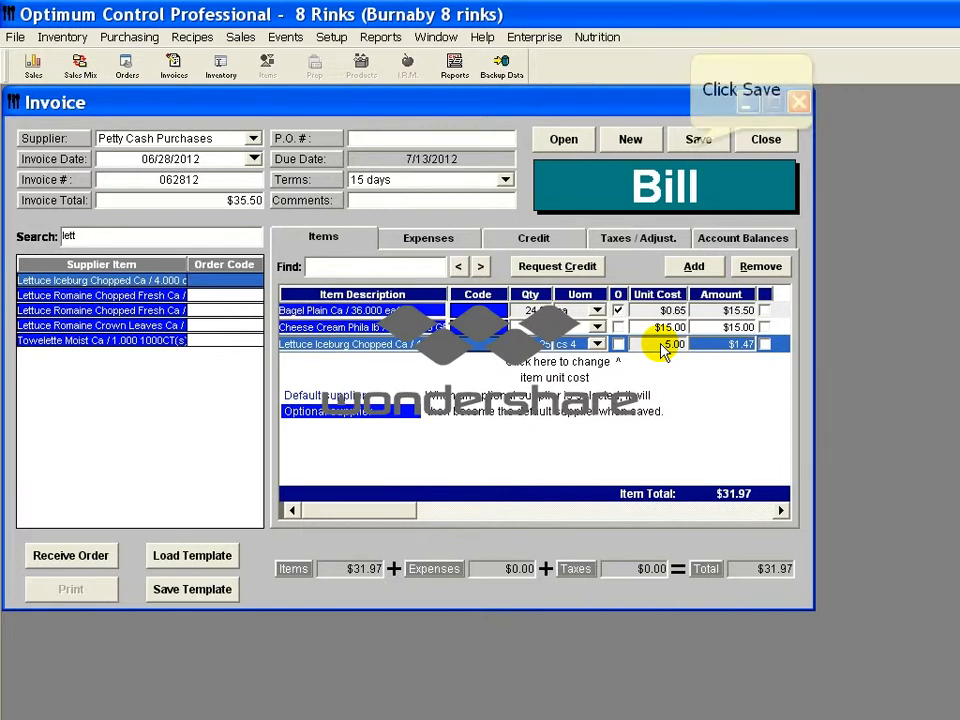
left_click(696, 143)
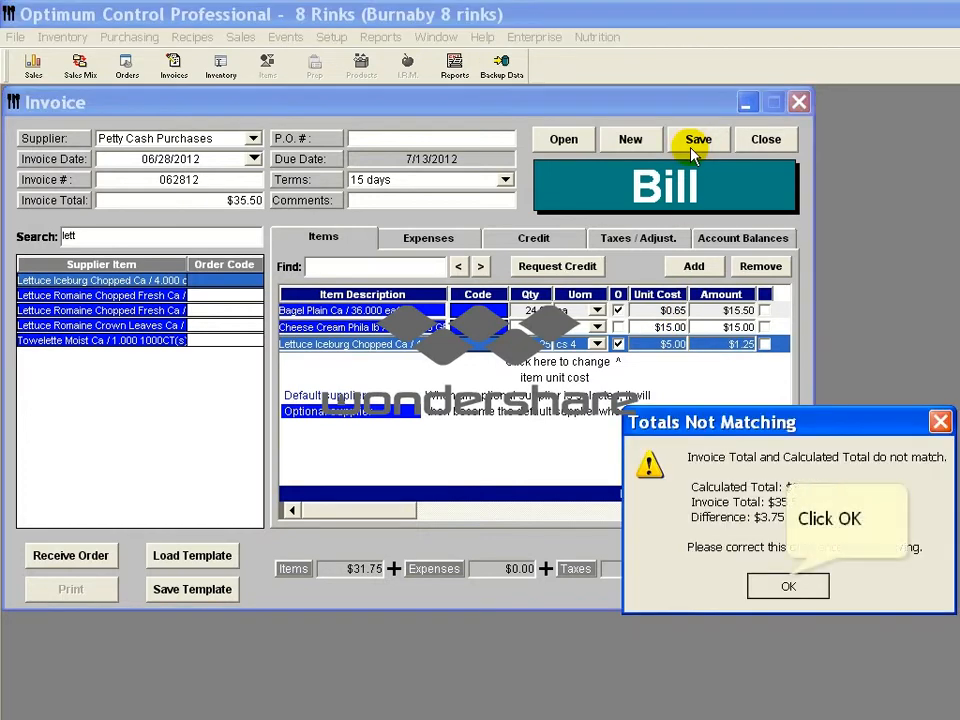
left_click(788, 585)
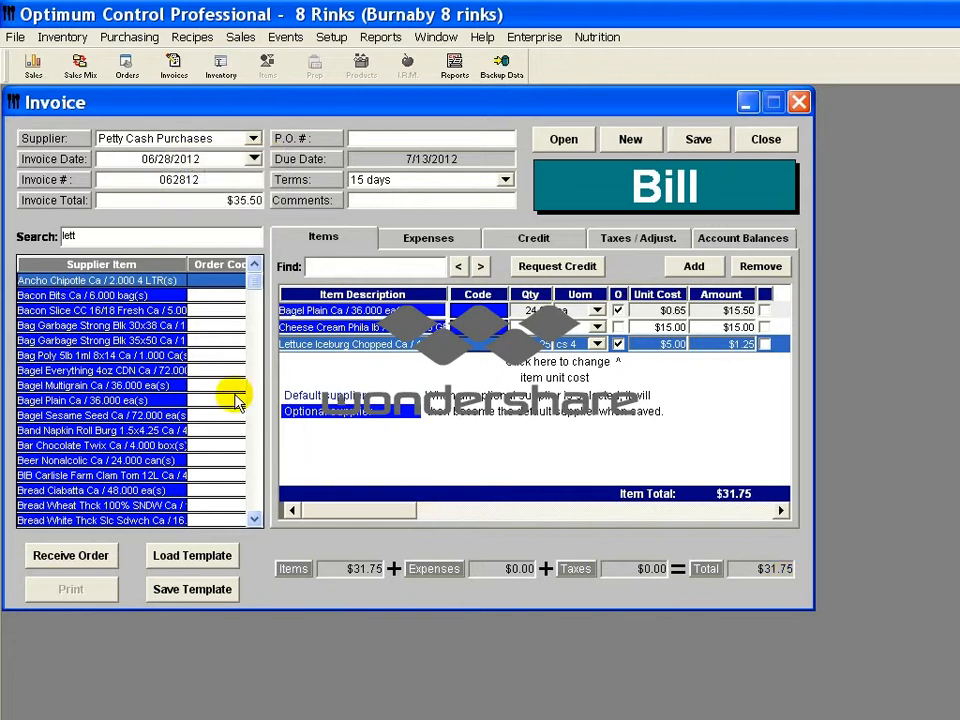
Search the supplier items for "toma" and add Tomatoes 6 x 6 bulk to the bill, with quantity 2 lbs and amount $3.75.
double_click(165, 241)
type("tom")
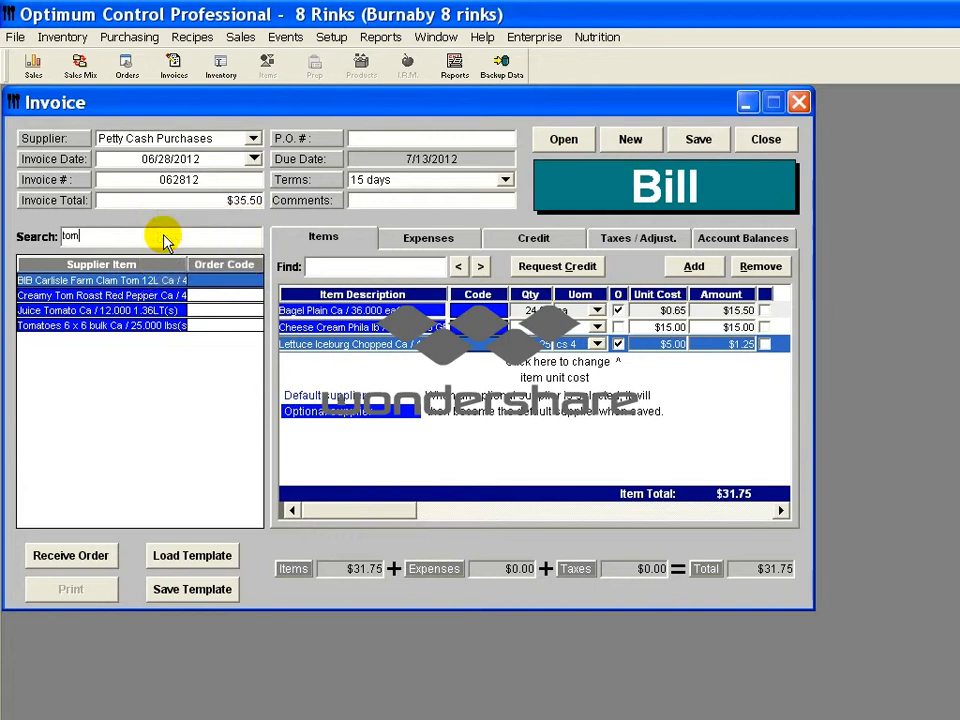
type("a")
double_click(139, 296)
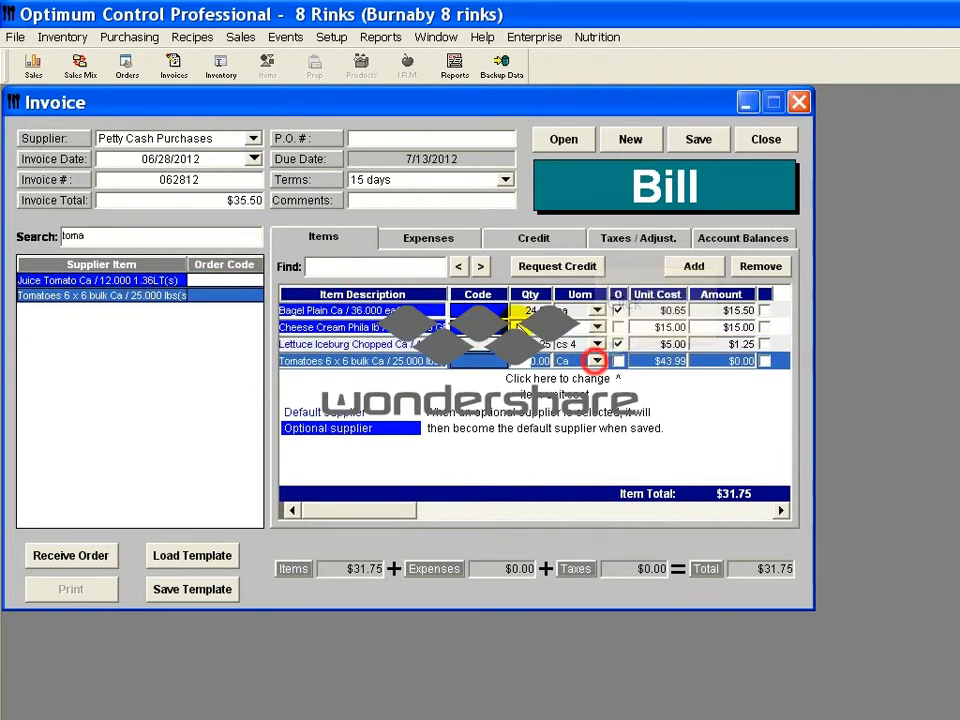
left_click(596, 360)
left_click(598, 390)
left_click(530, 360)
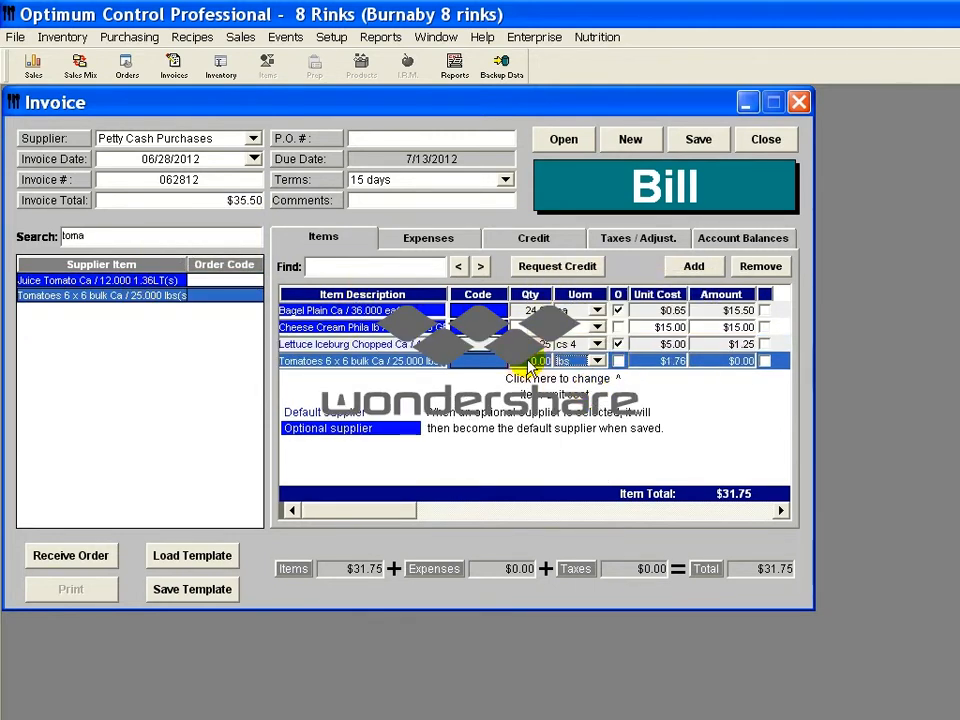
type("2")
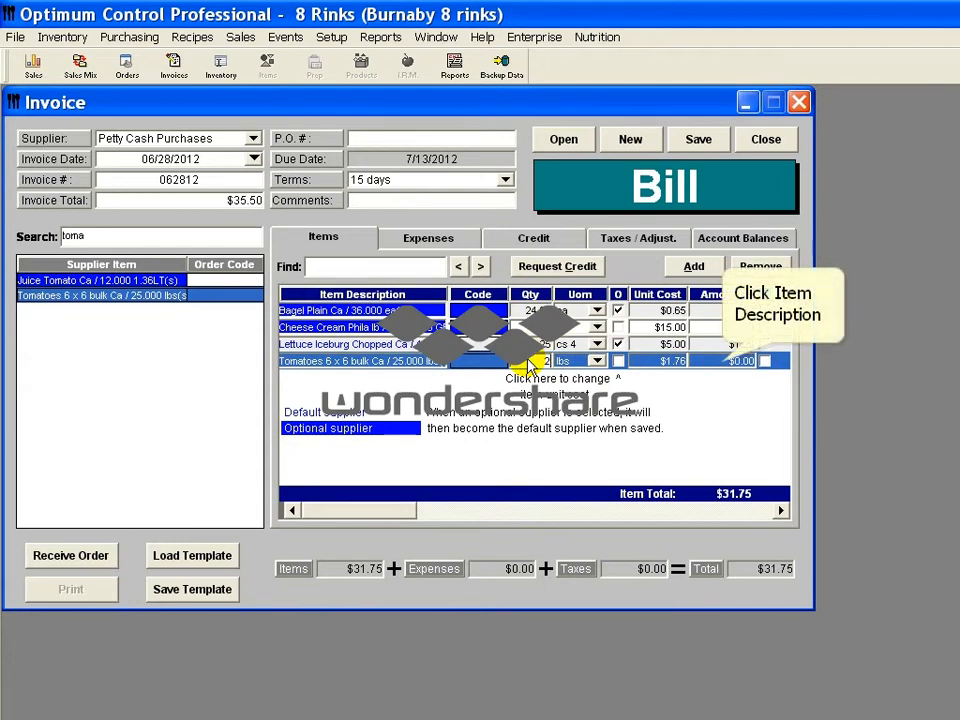
left_click(722, 362)
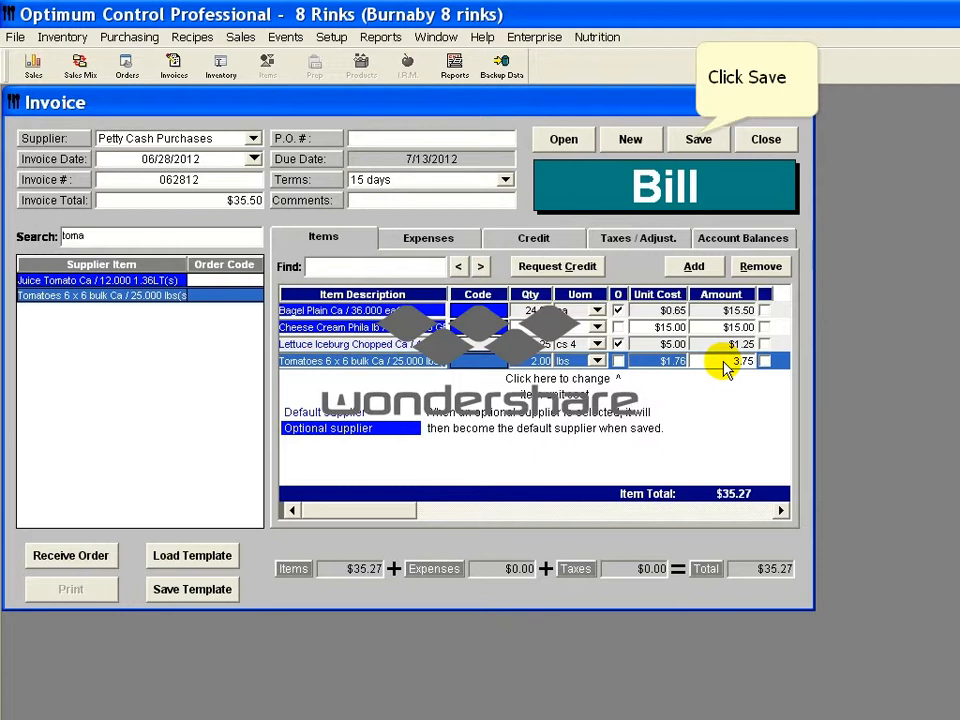
Save the bill, accepting the price variances and invoice date, without updating the pricing of any item.
left_click(698, 141)
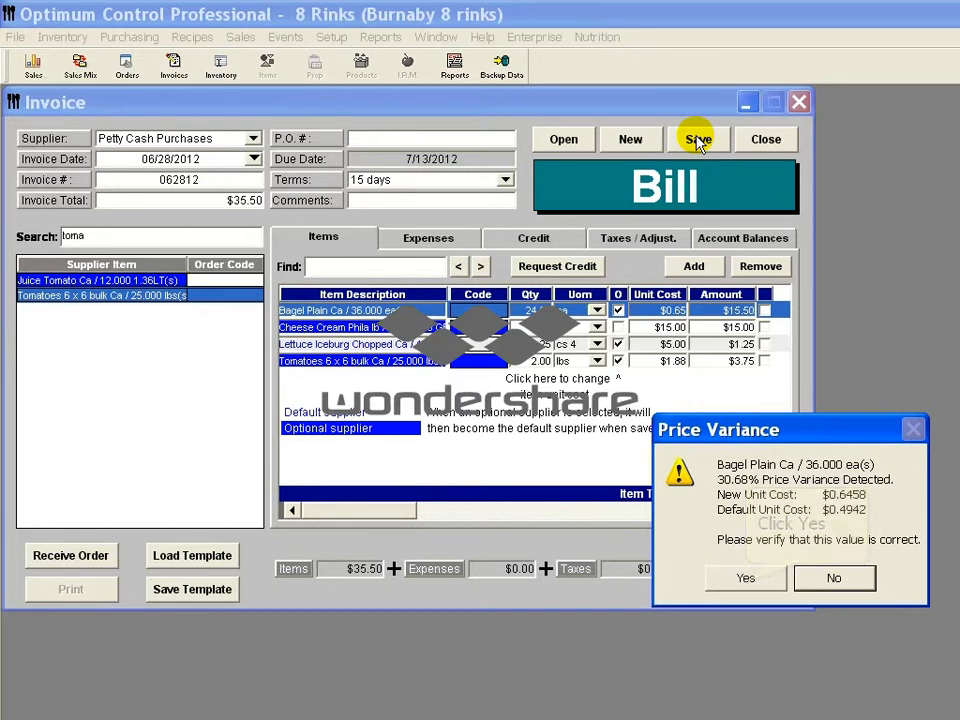
left_click(745, 578)
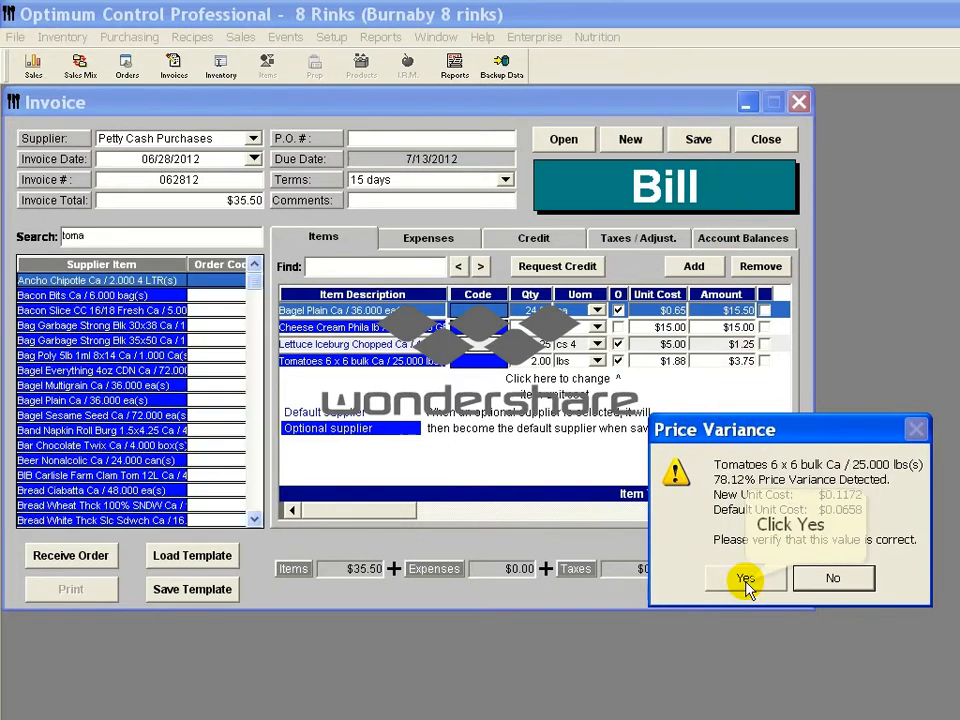
left_click(745, 580)
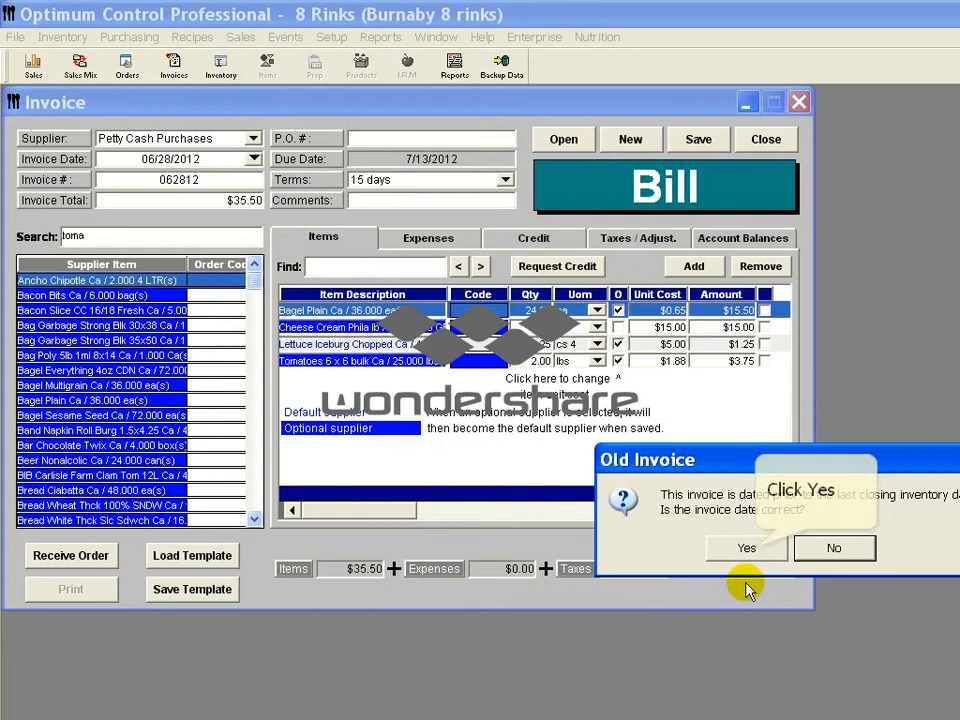
left_click(755, 550)
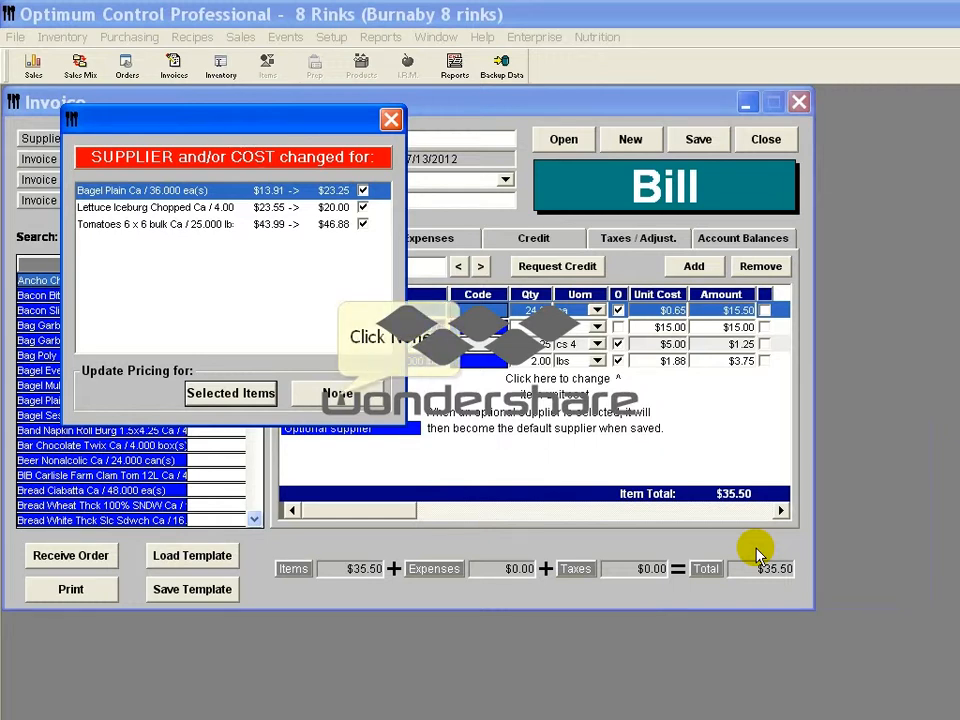
left_click(338, 394)
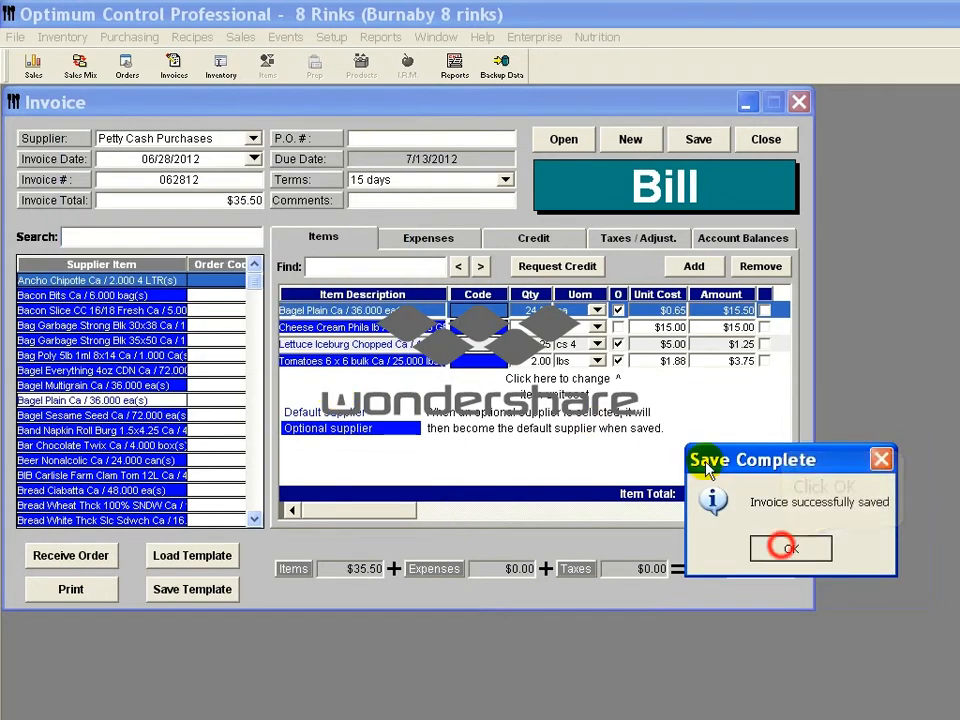
left_click(790, 548)
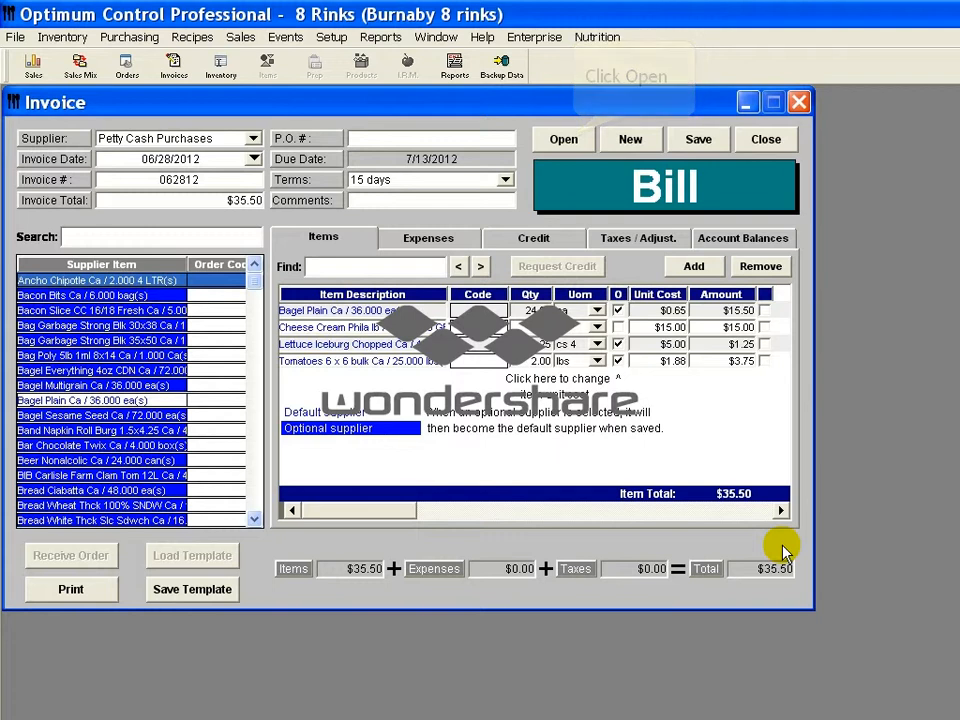
Start a new bill for supplier Sysco Vancouver, enter its invoice number and set the invoice total to $350.50.
left_click(564, 139)
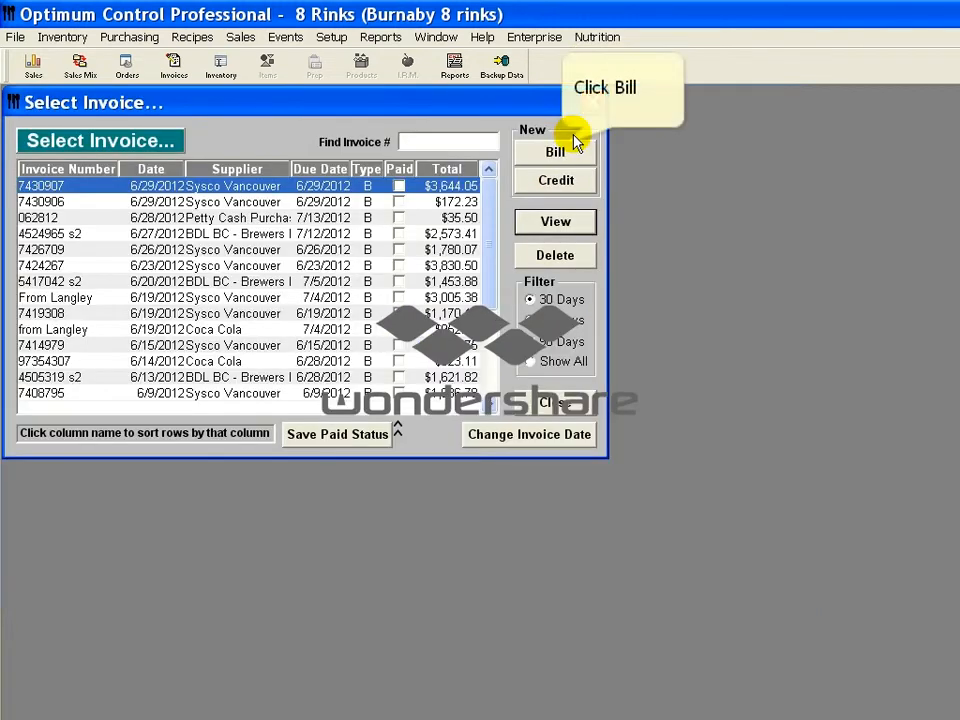
left_click(570, 150)
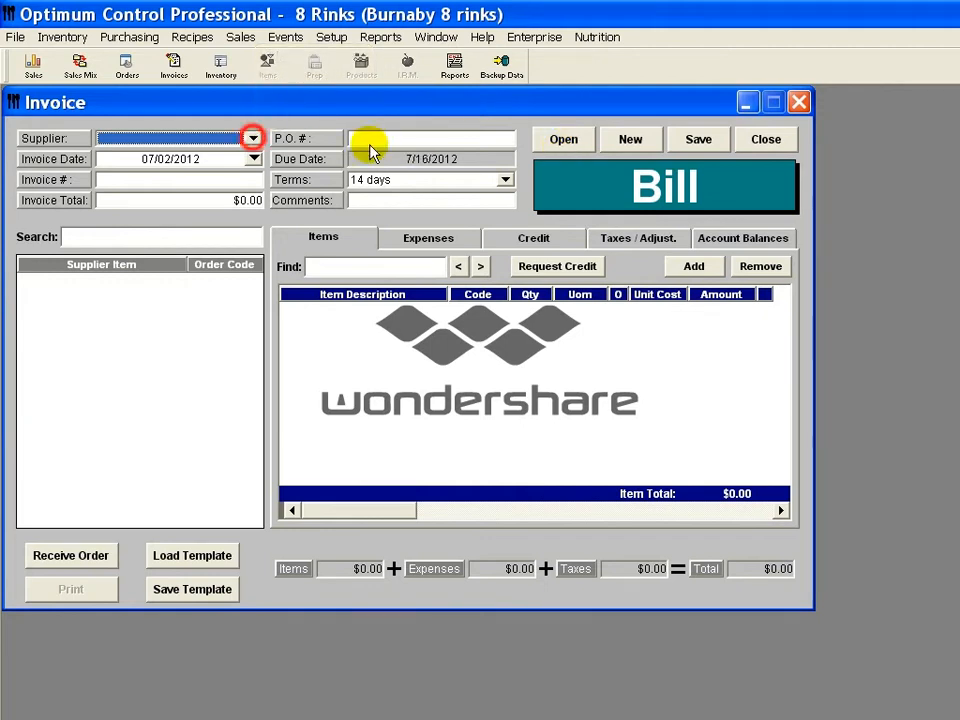
left_click(253, 139)
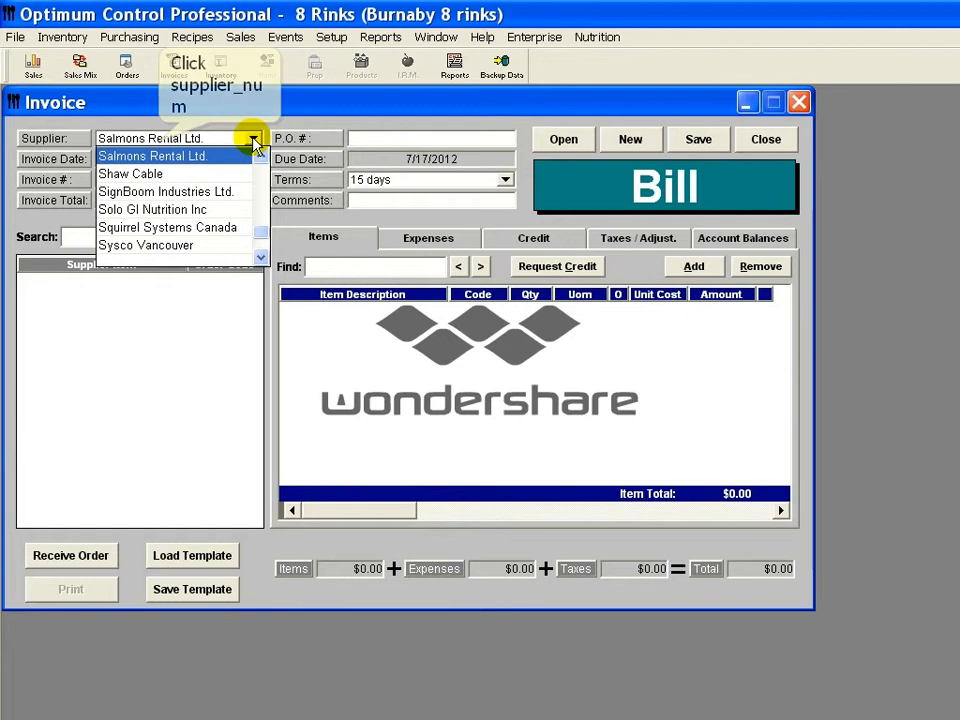
left_click(160, 142)
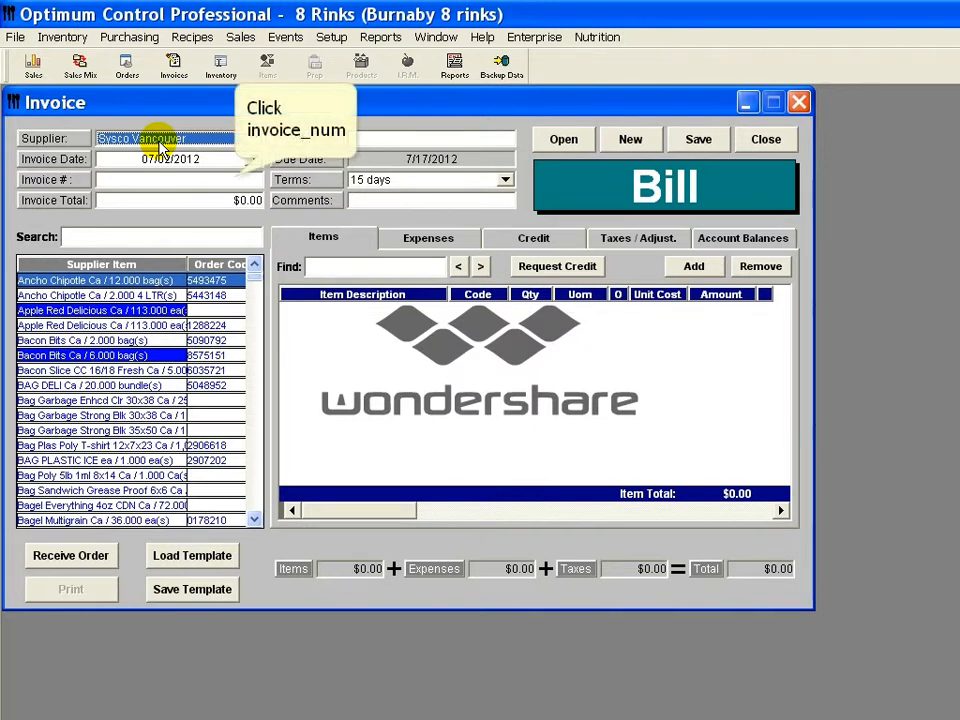
left_click(232, 178)
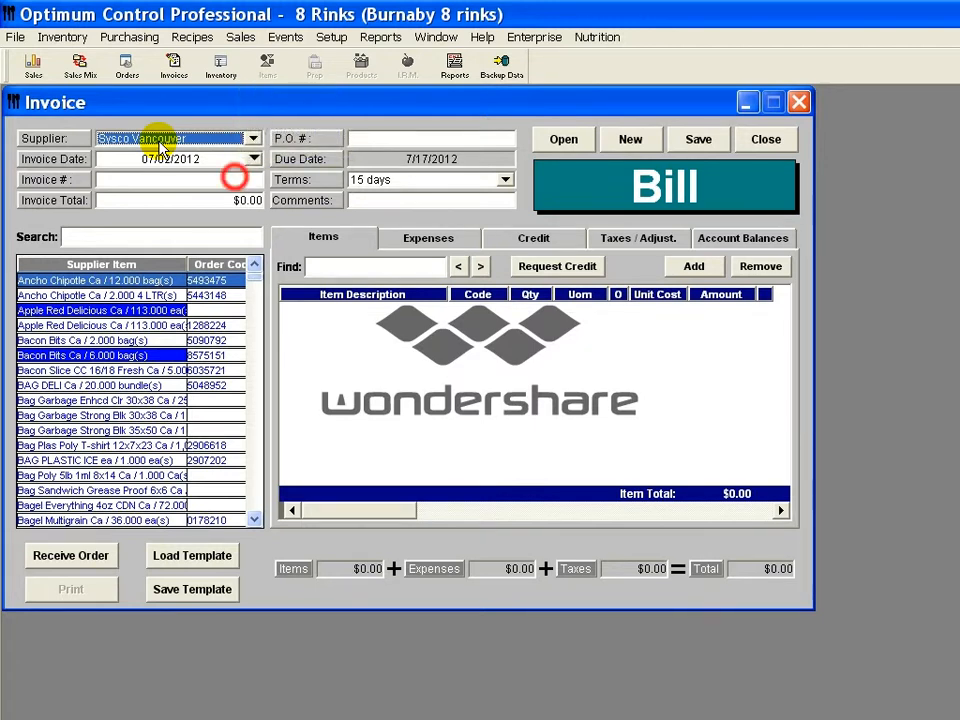
type("12536")
left_click(245, 188)
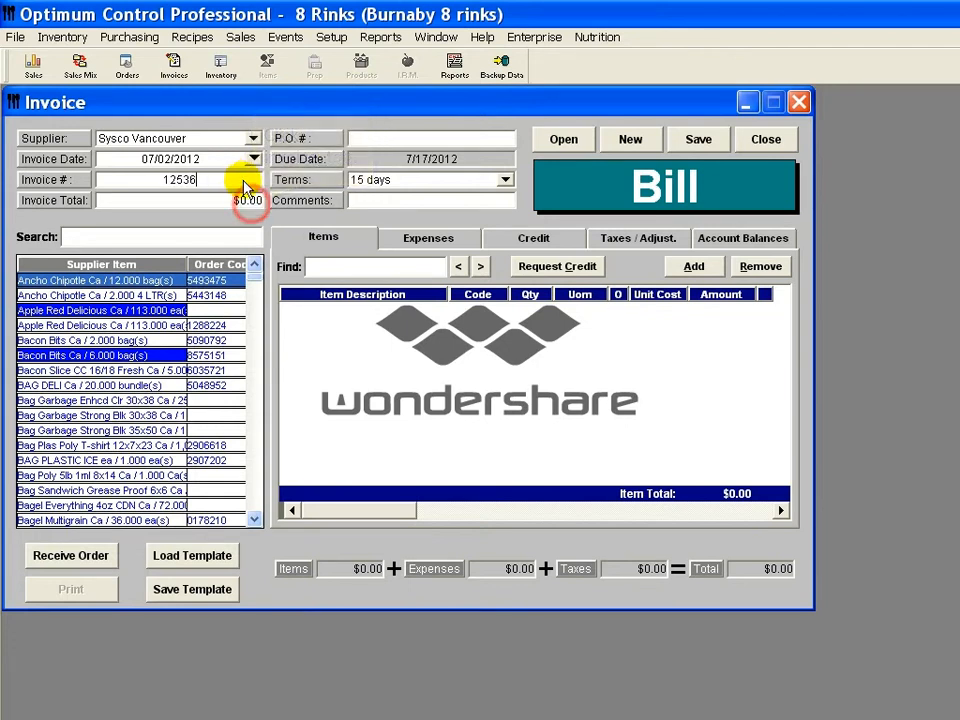
type("350.5")
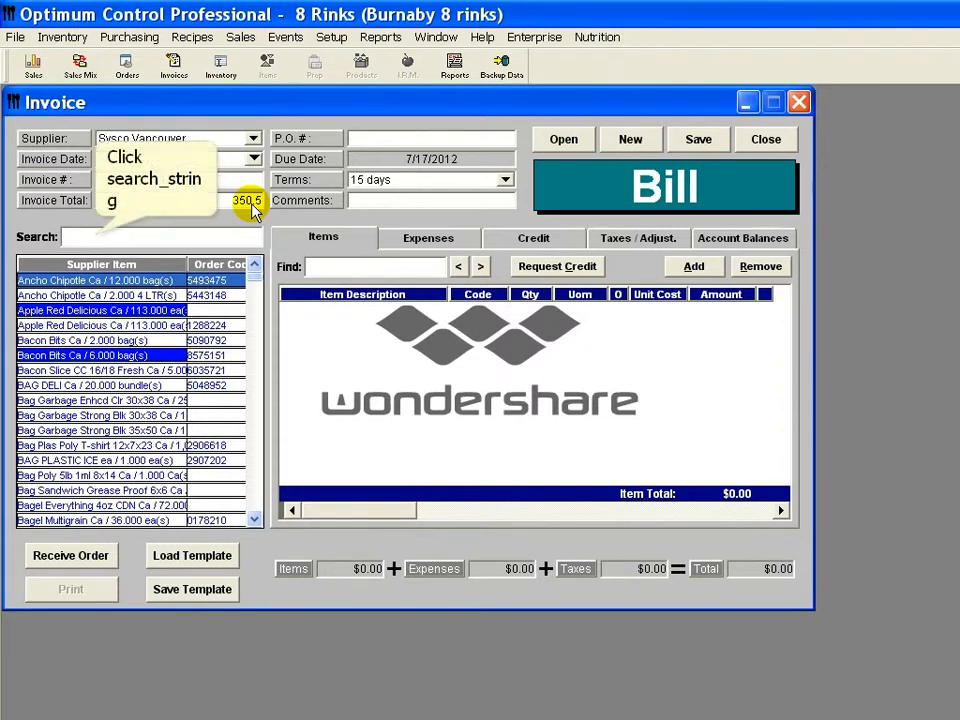
Search the supplier items for "549" and add CAKE SHEET TUXEDO cs 2 to the bill, with quantity 2.
left_click(94, 236)
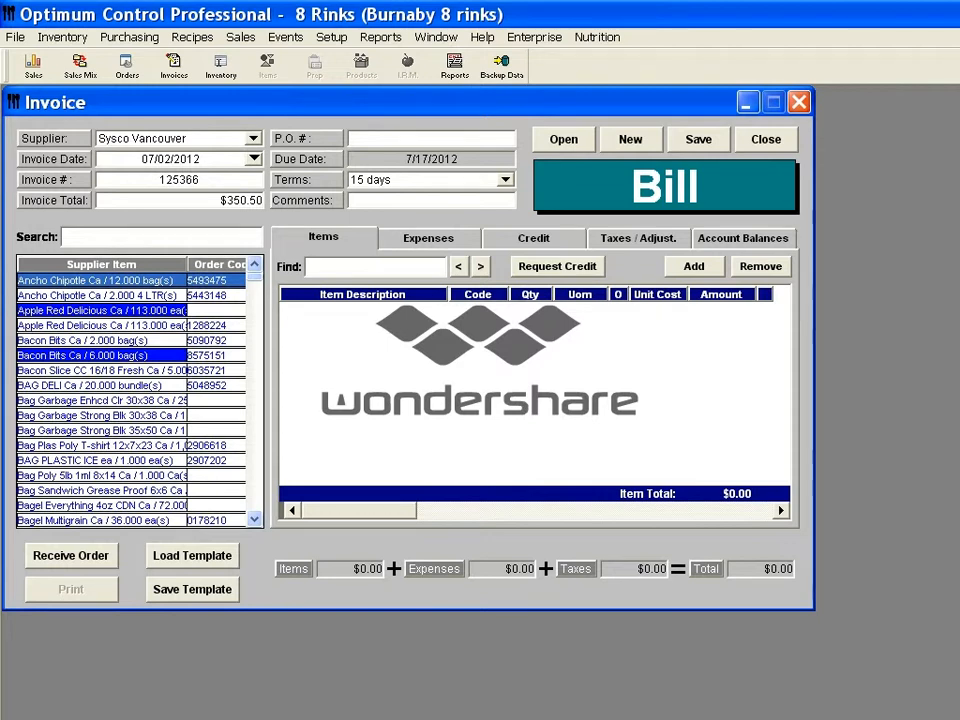
type("54")
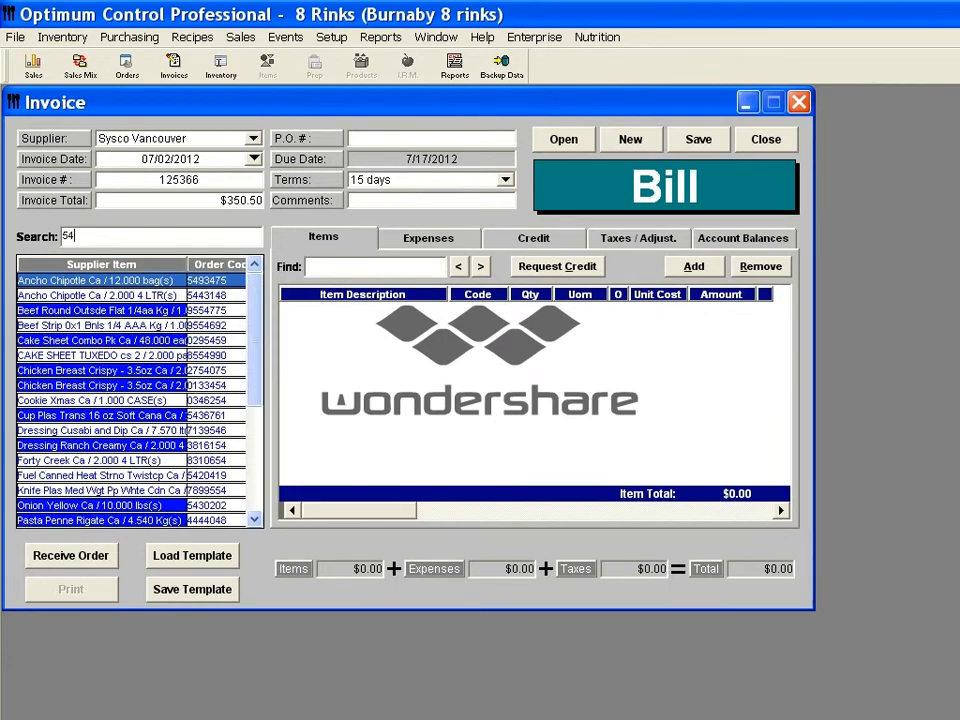
type("9")
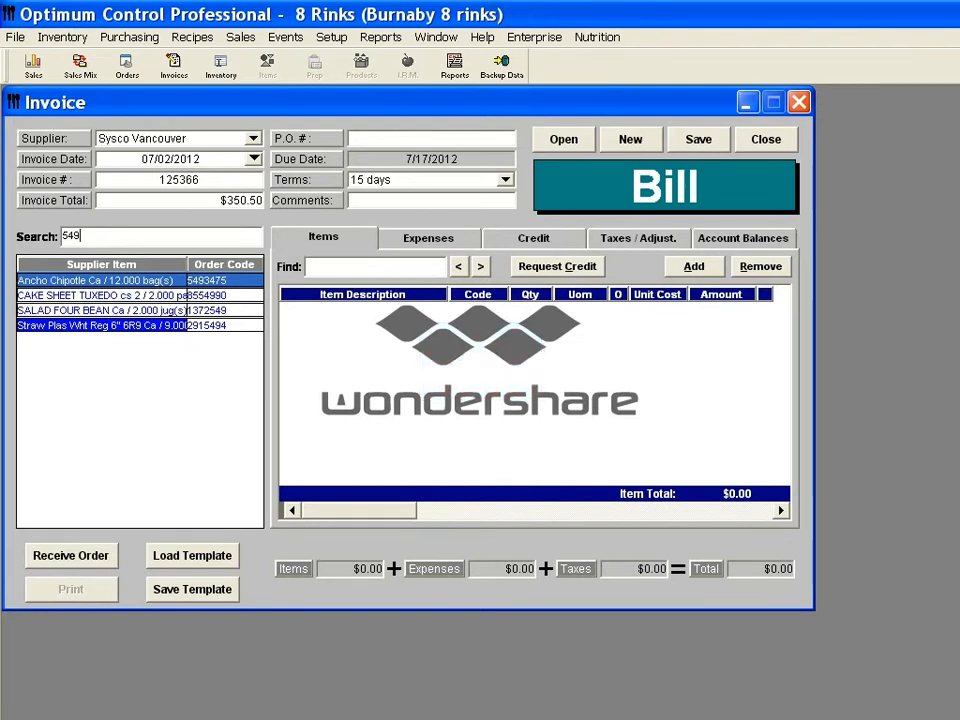
double_click(100, 295)
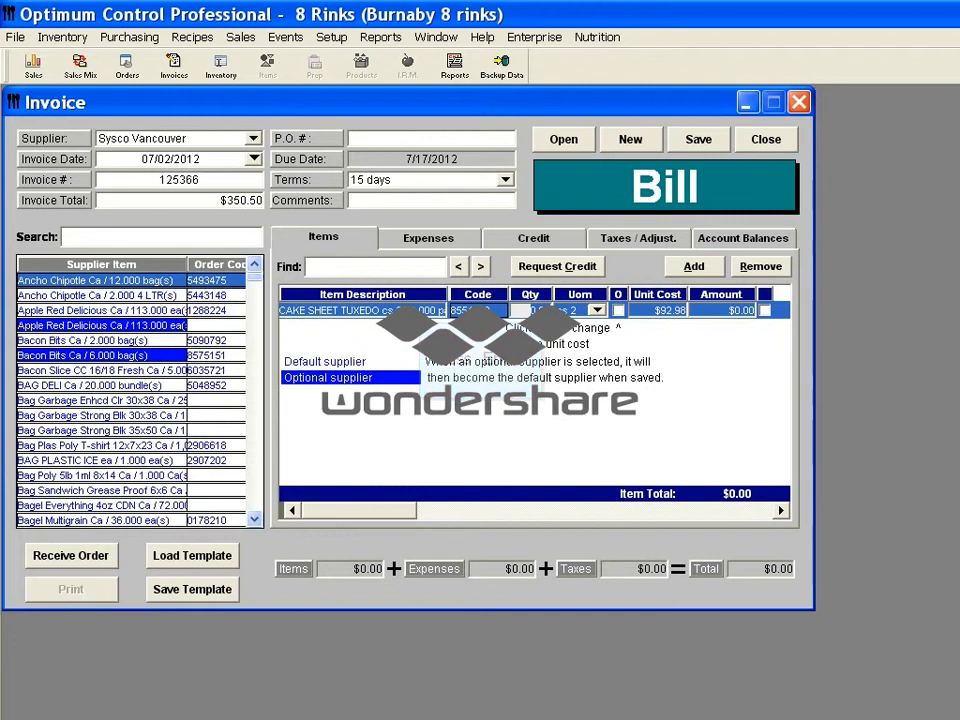
type("2")
key("Return")
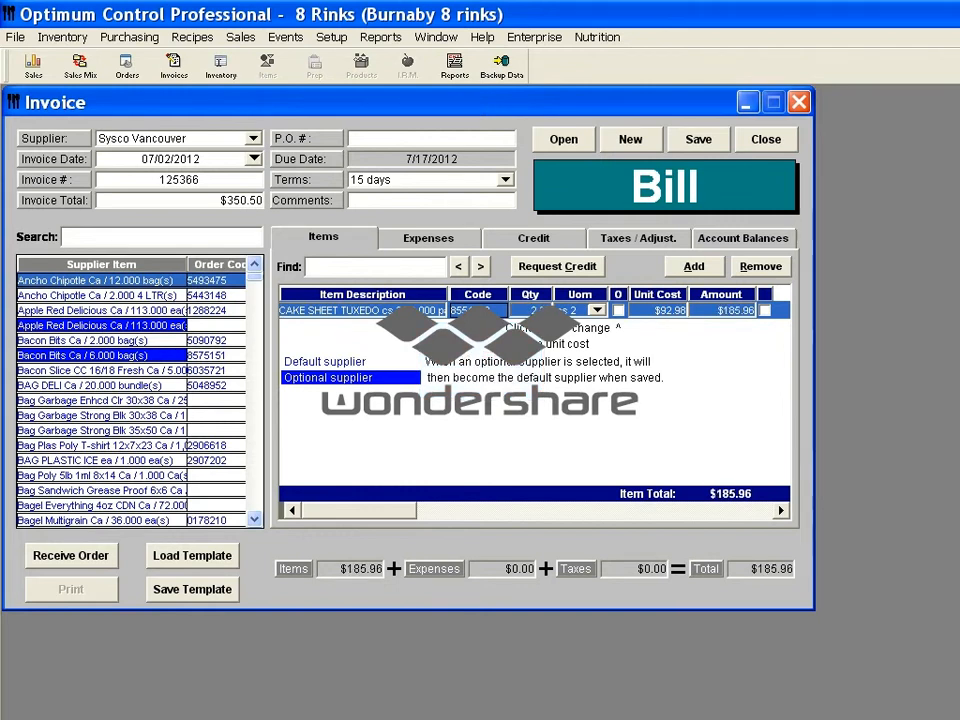
Search the supplier items by order code and add BAG DELI to the bill, with quantity 1.
type("50")
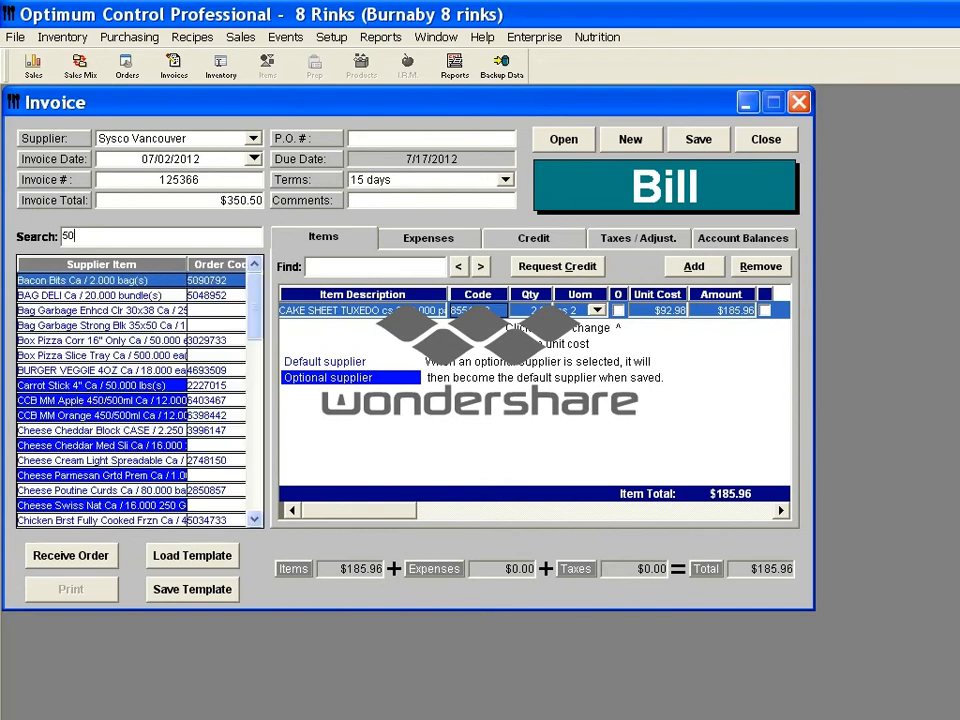
type("488")
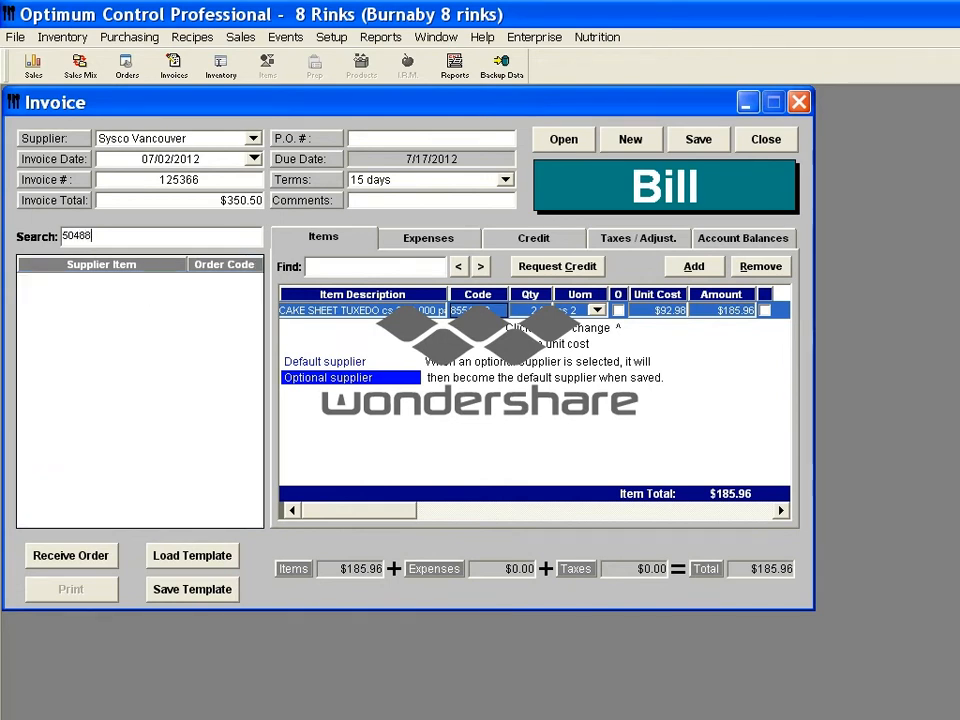
key("Return")
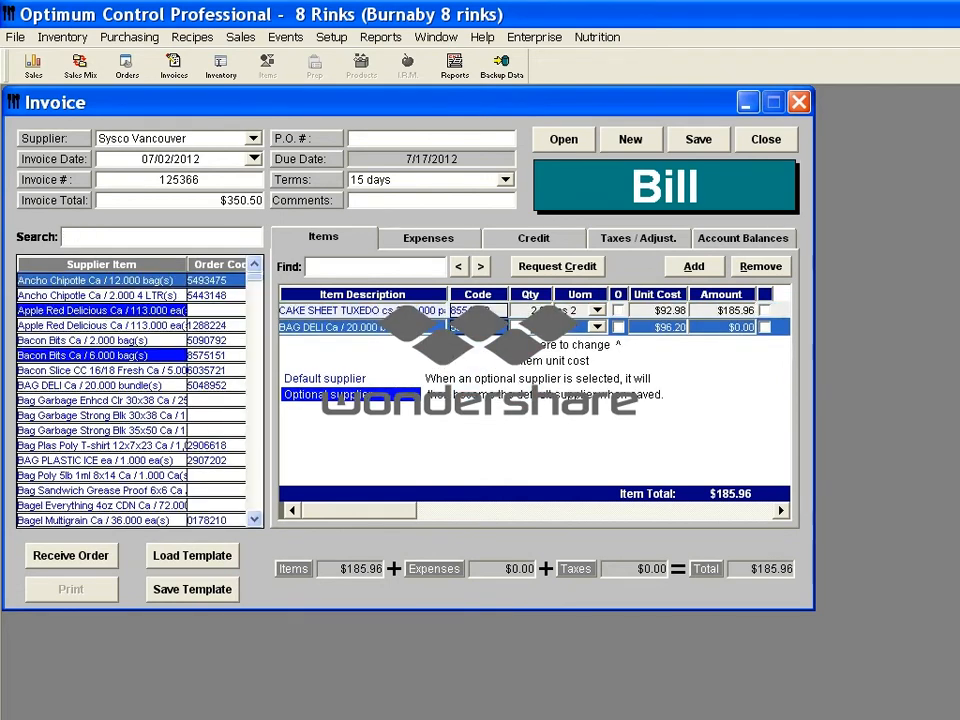
type("1")
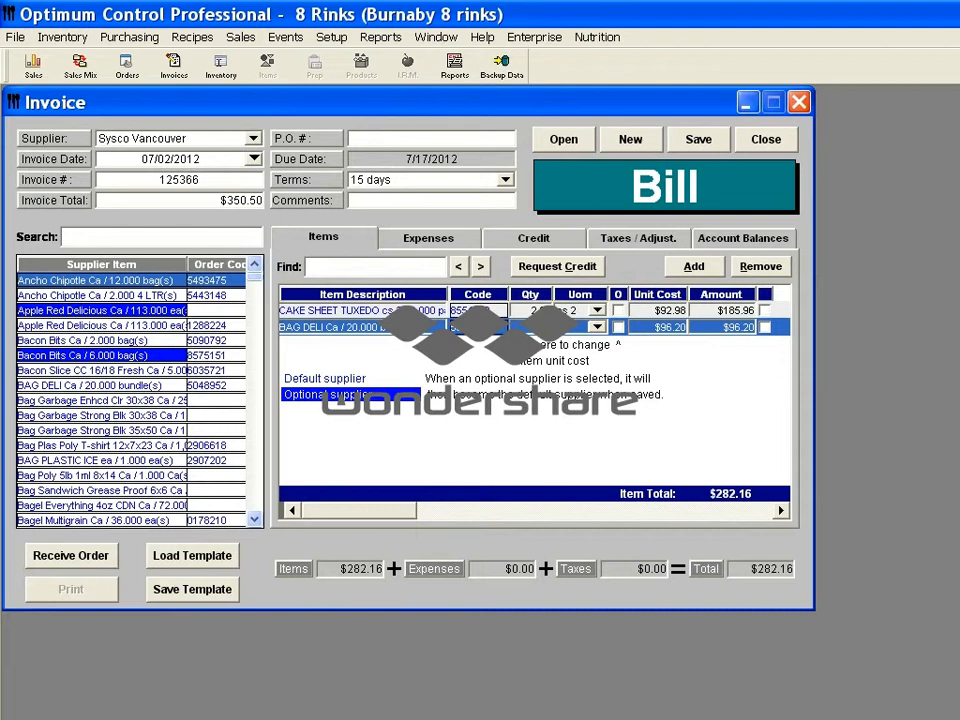
Search the supplier items for "290" and add Bag Plas Poly T-shirt 12x7x23 to the bill, with quantity 1.
type("29")
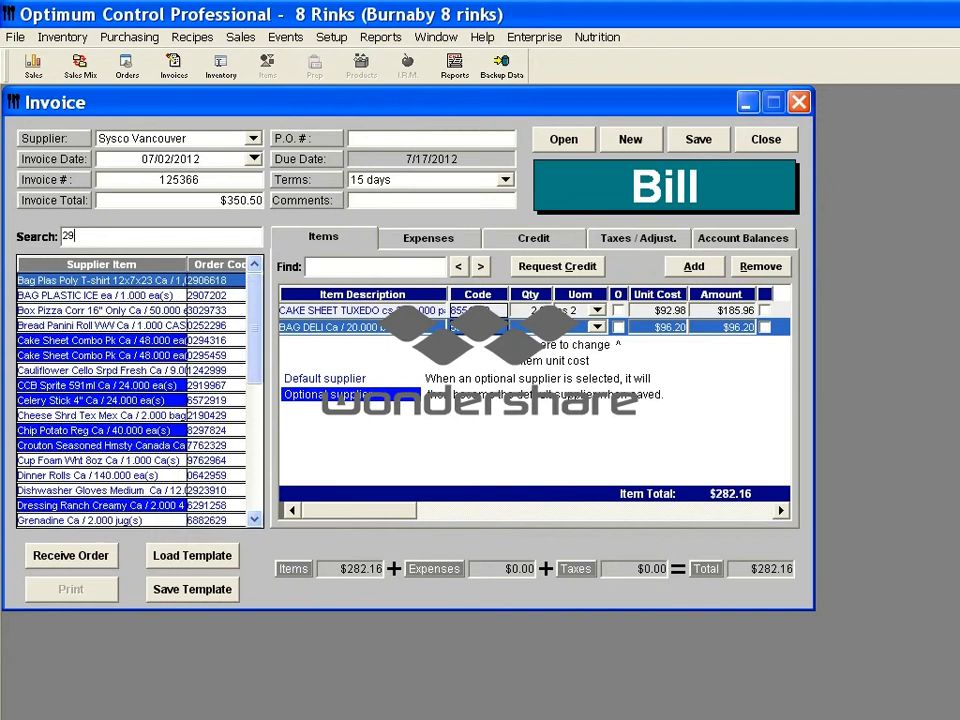
type("0")
key("Return")
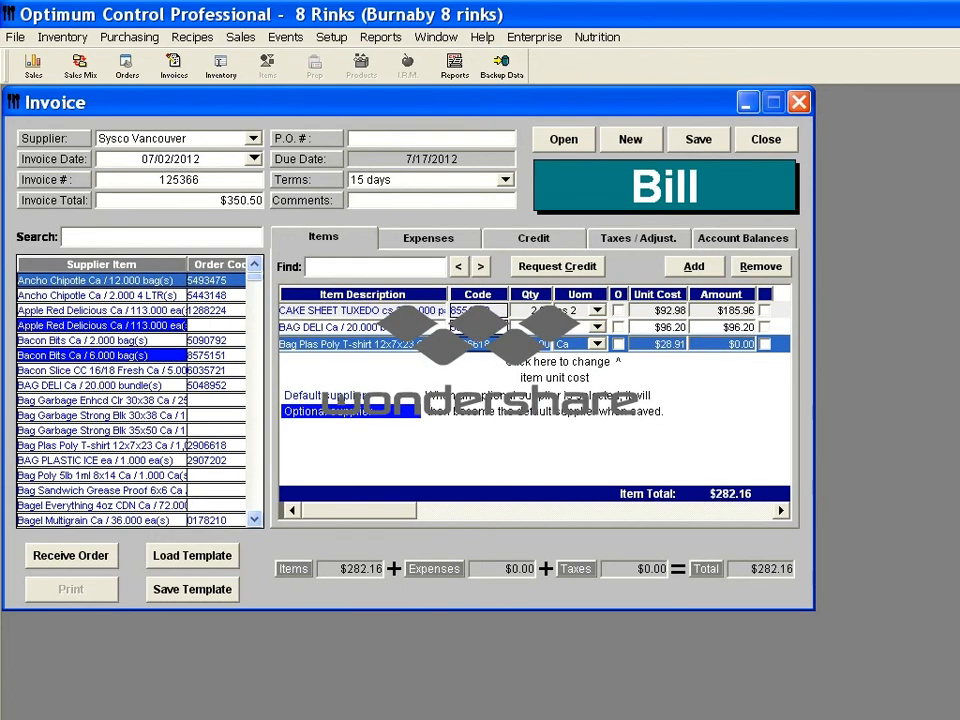
left_click(97, 238)
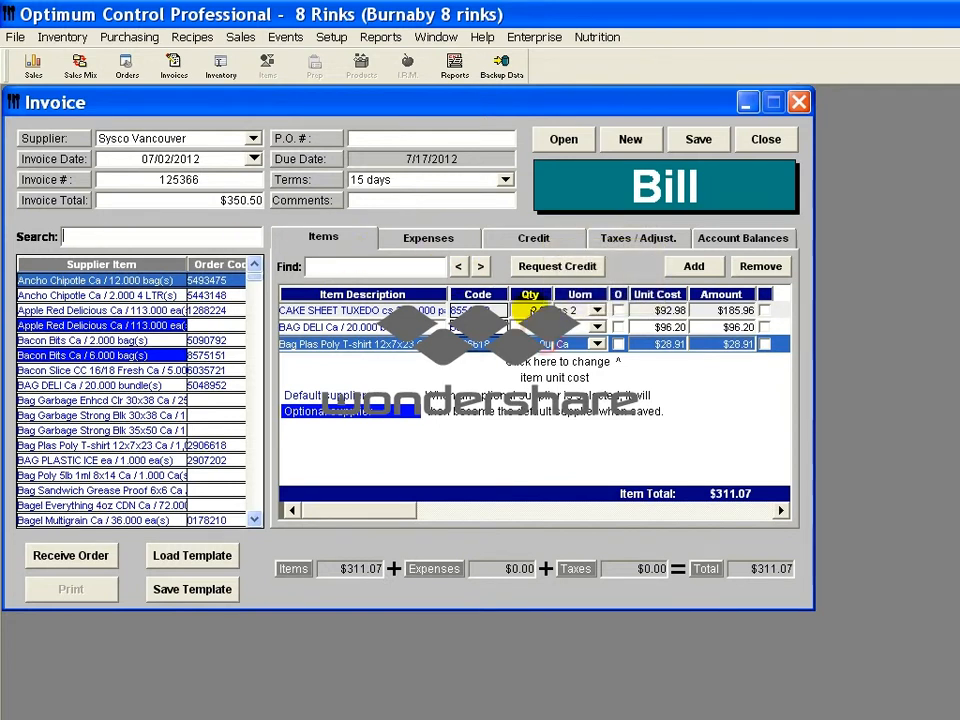
Set the BAG DELI line's quantity to 2 and its amount to $185.
left_click(528, 327)
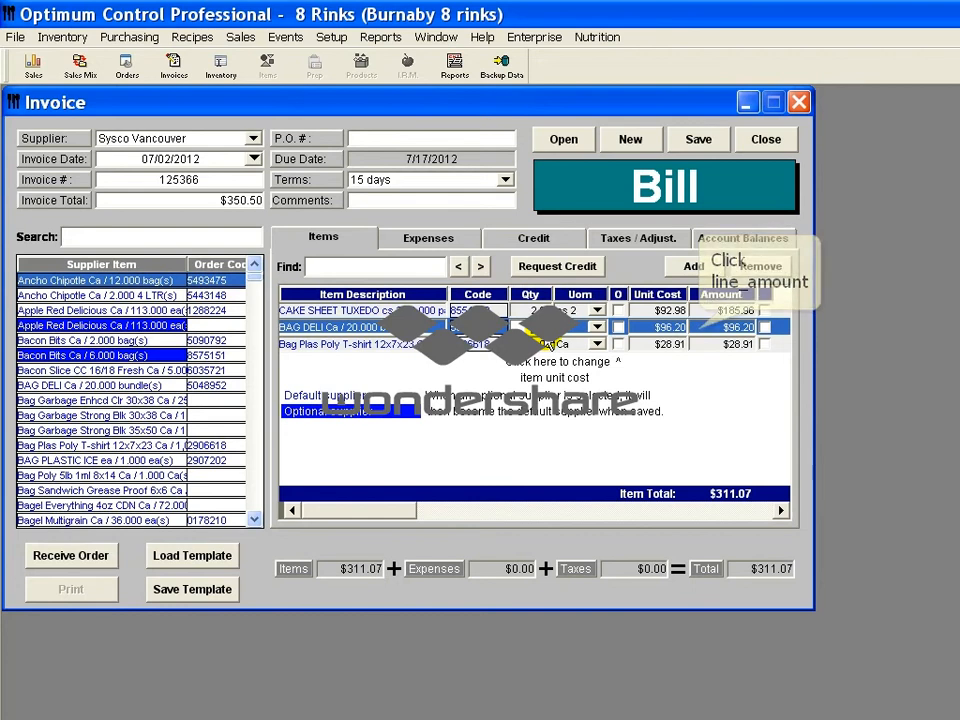
left_click(703, 328)
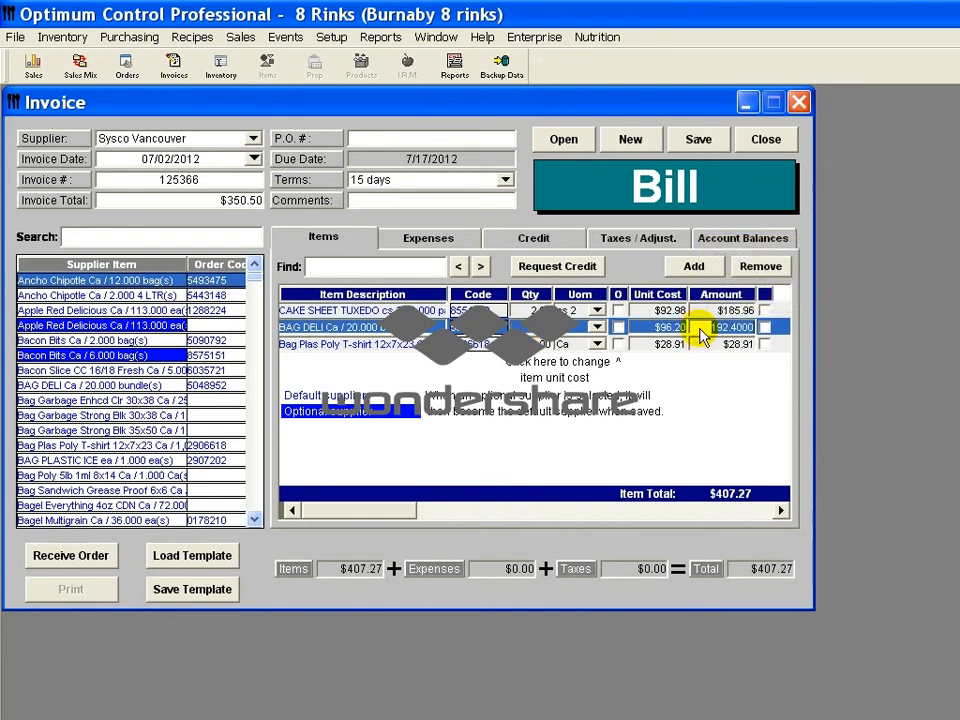
type("185")
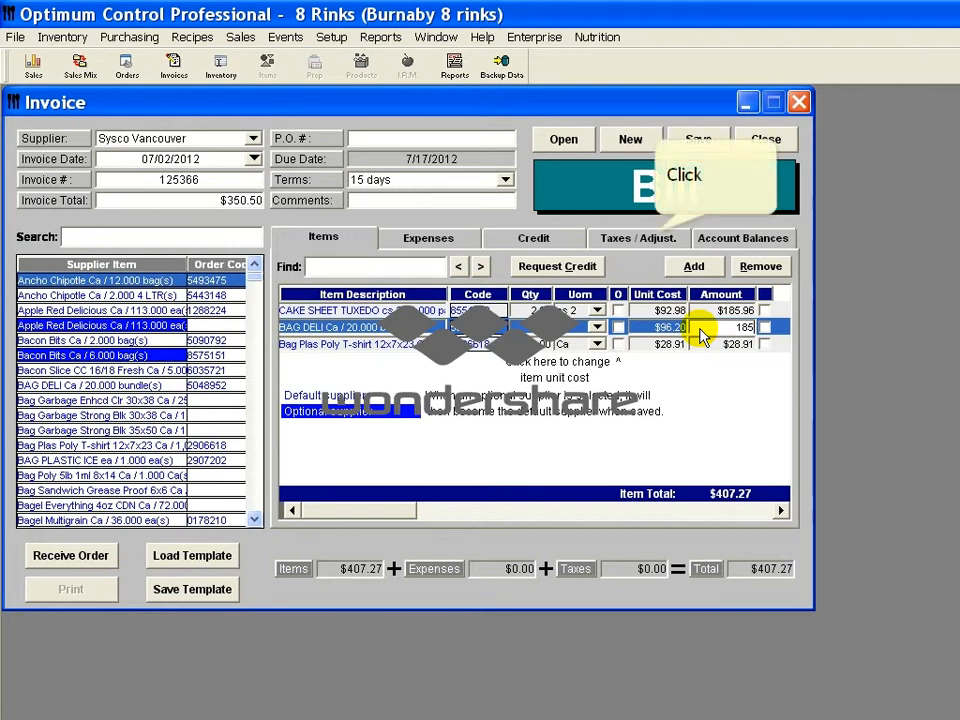
Add the HST BC tax to the bill and set its amount on the invoice to $10.12.
left_click(653, 232)
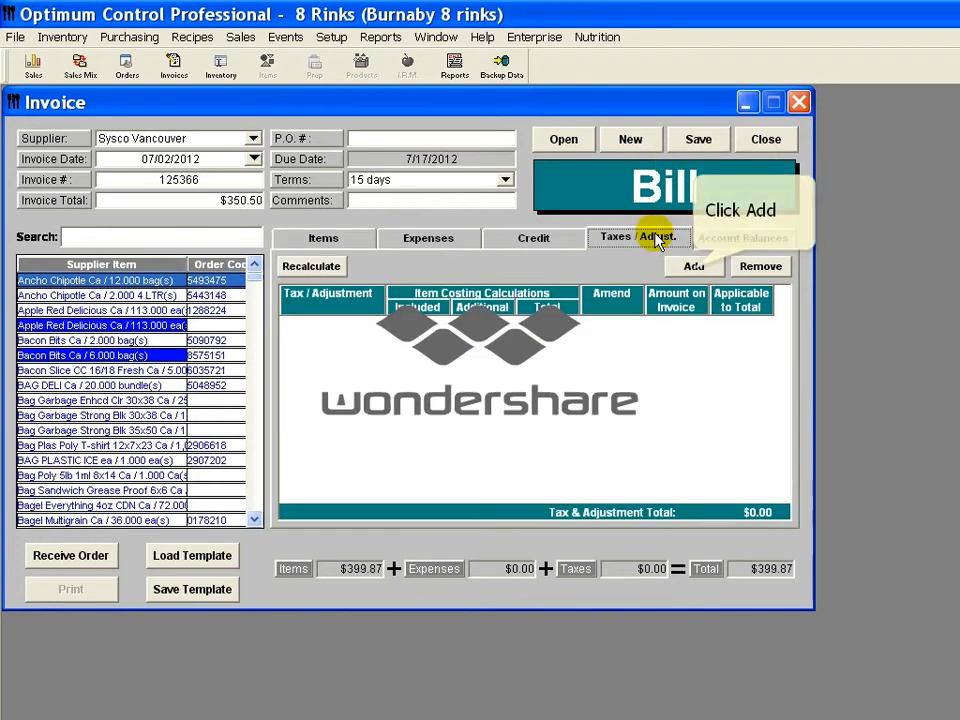
left_click(693, 268)
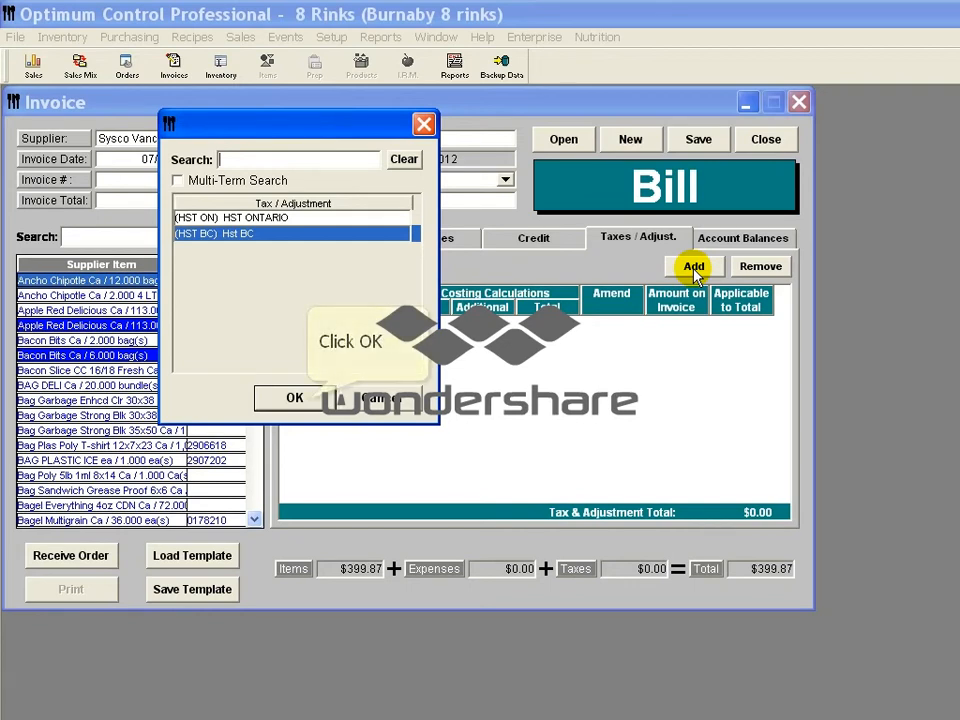
left_click(310, 401)
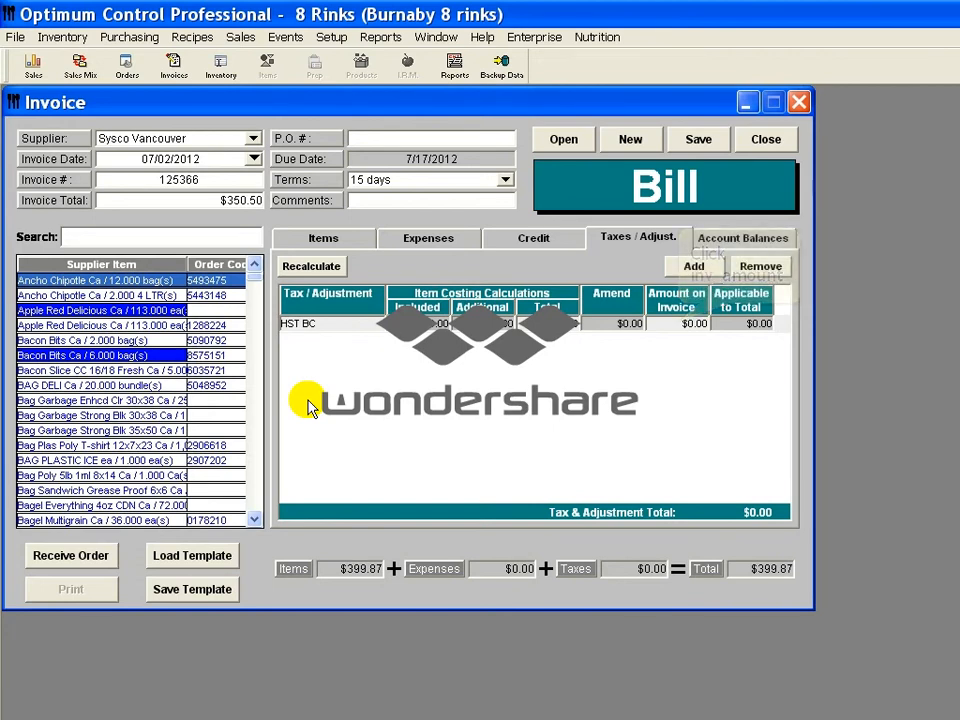
left_click(680, 325)
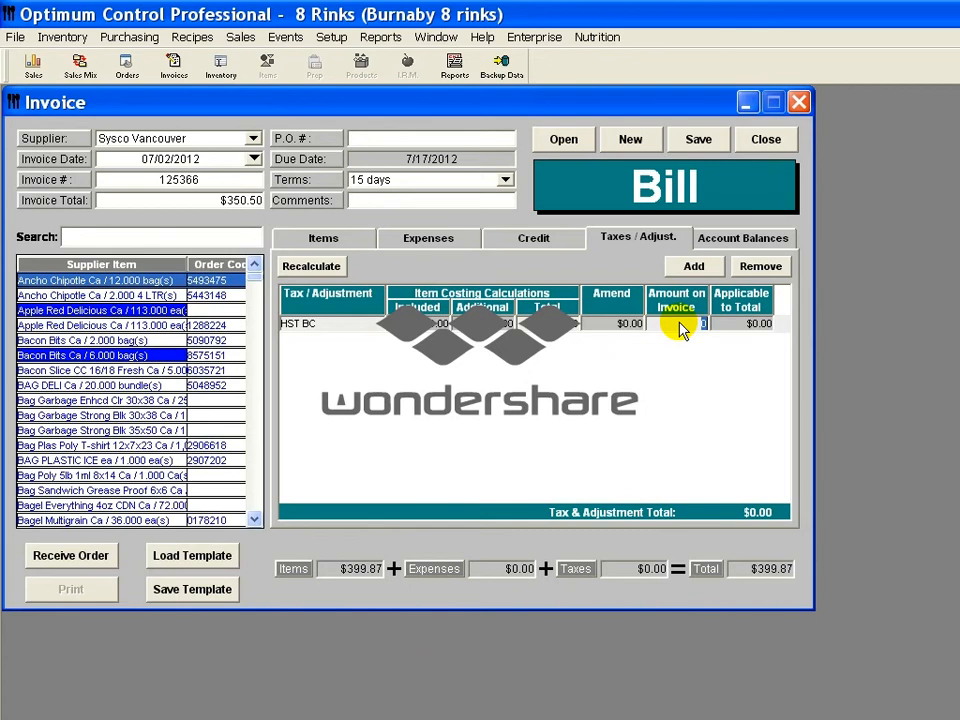
type("10.12")
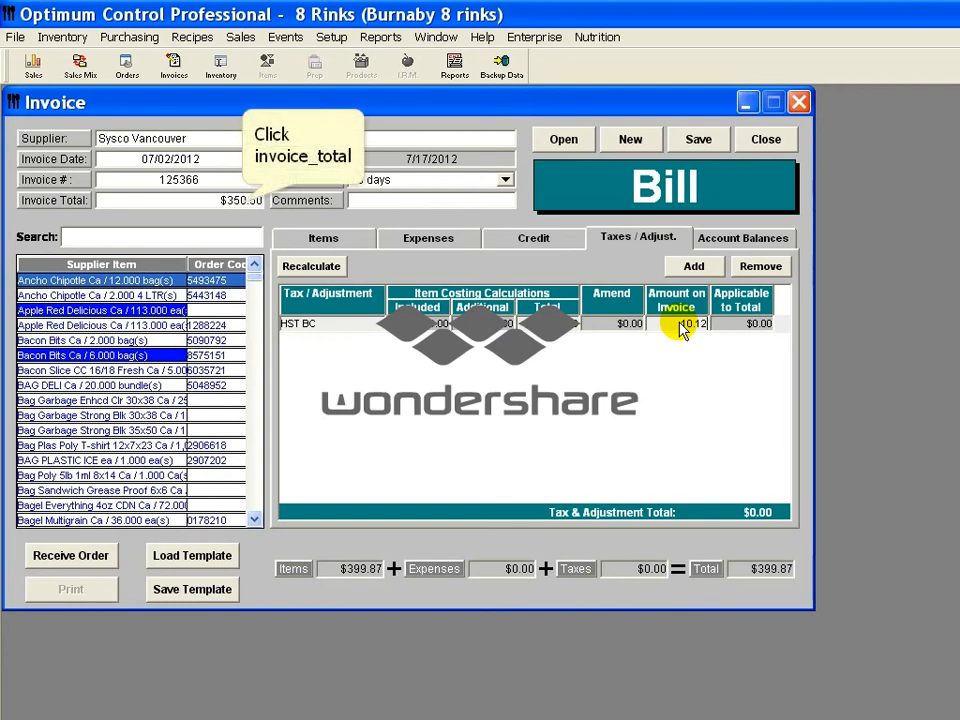
Set the bill's invoice total to $409.99.
left_click(240, 200)
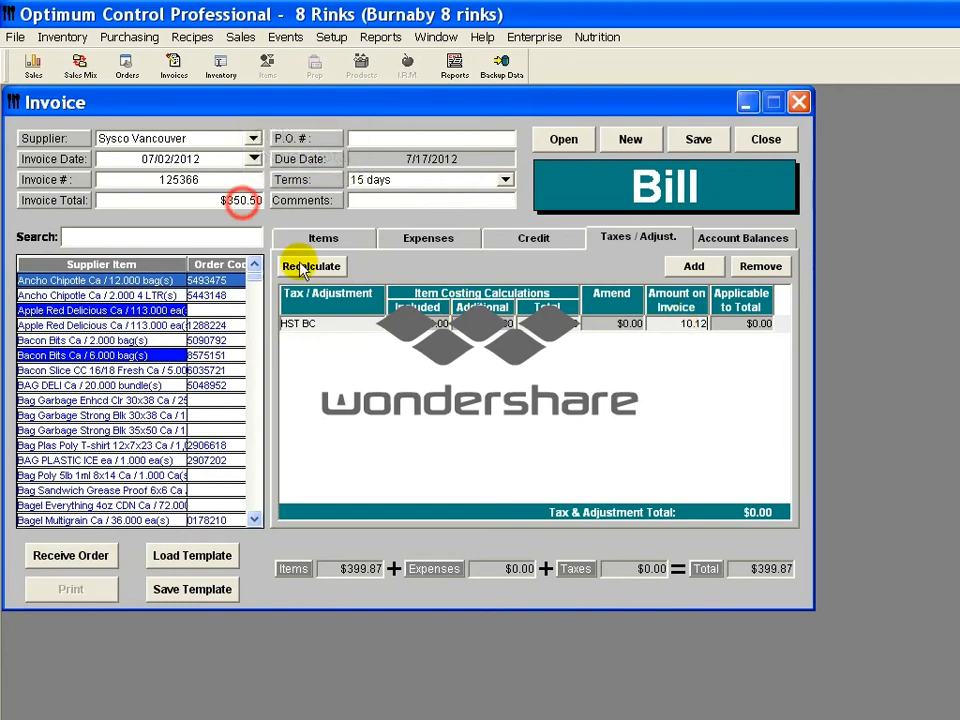
left_click(305, 266)
left_click(242, 200)
type("409.9")
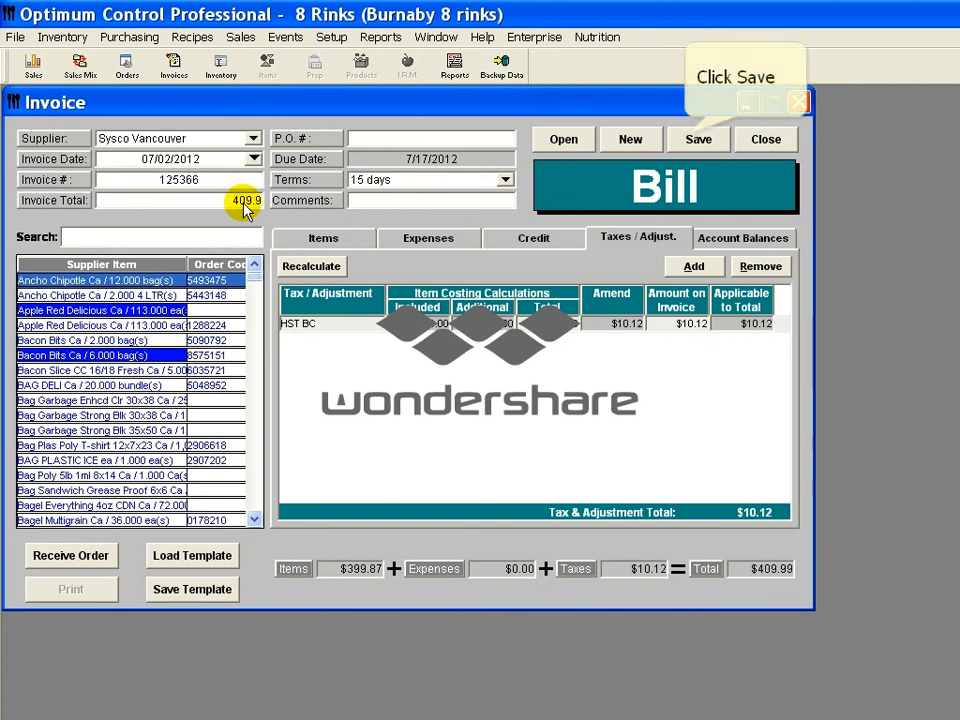
type("9")
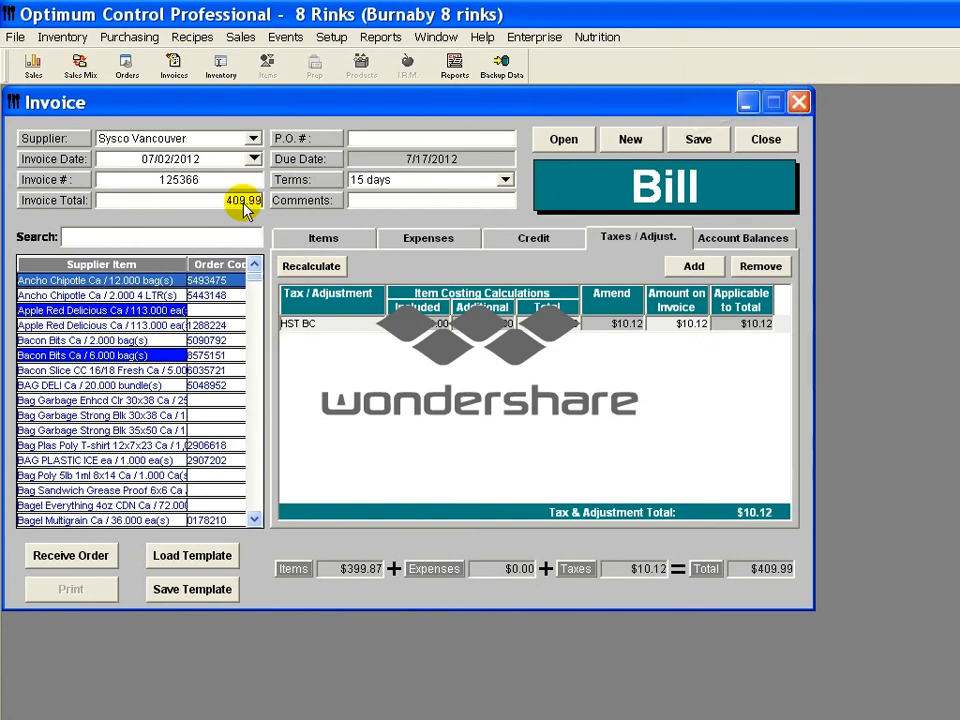
Save the bill, accepting the invoice date and updating the pricing for the selected BAG DELI item.
left_click(690, 139)
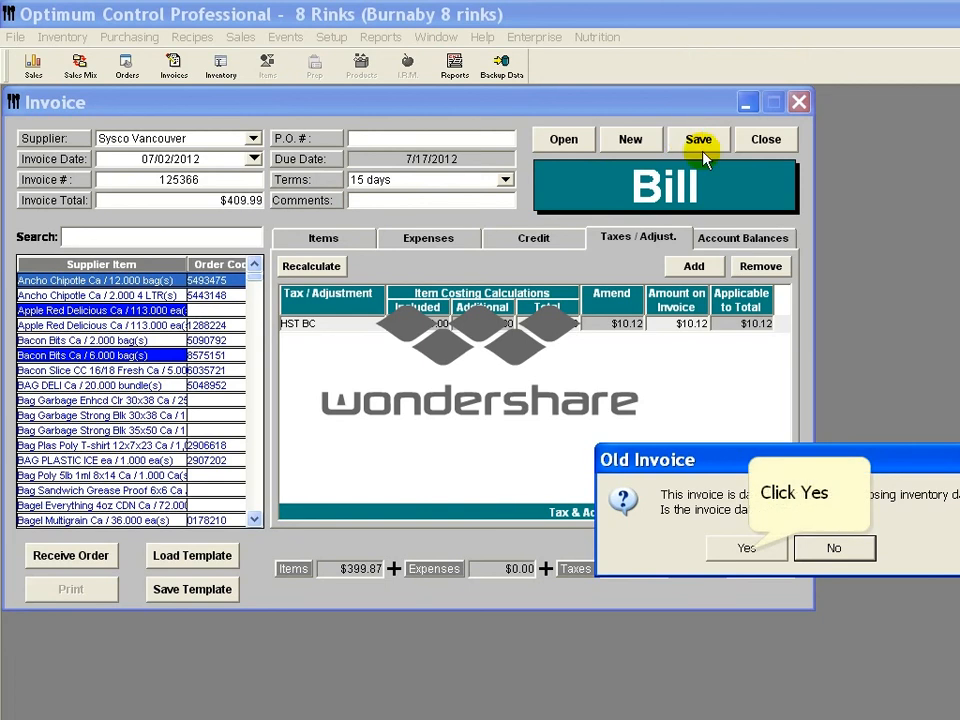
left_click(746, 548)
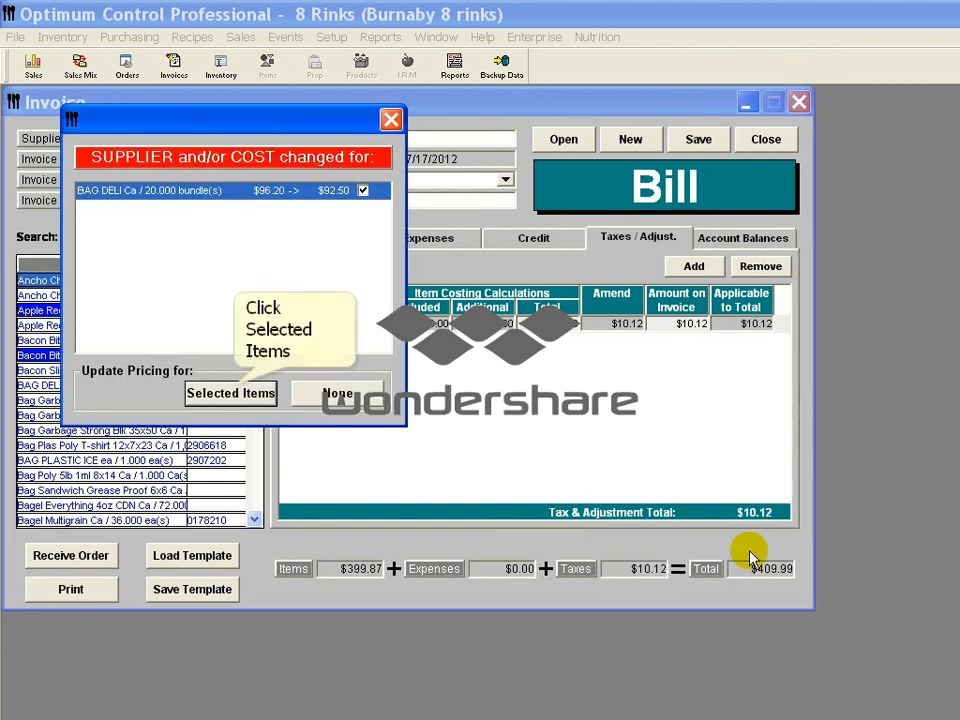
left_click(231, 392)
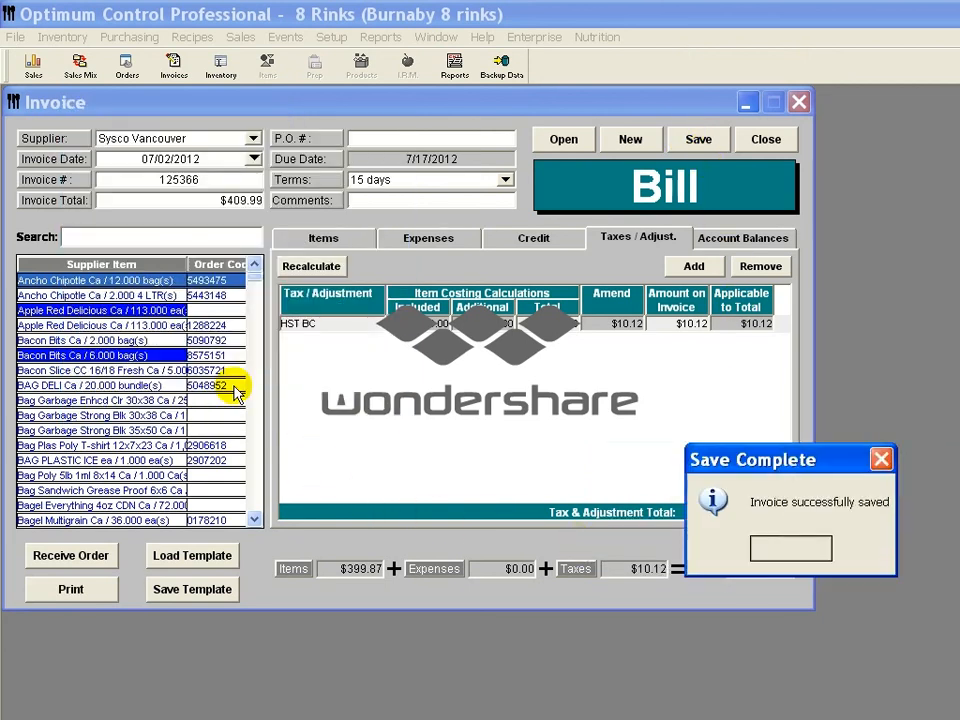
left_click(782, 546)
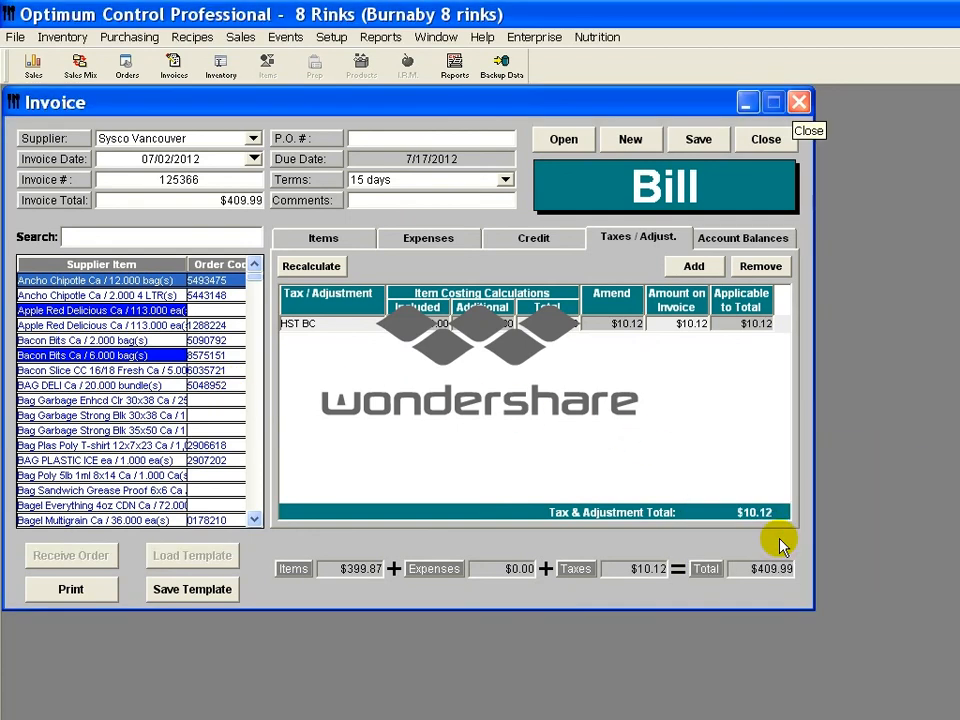